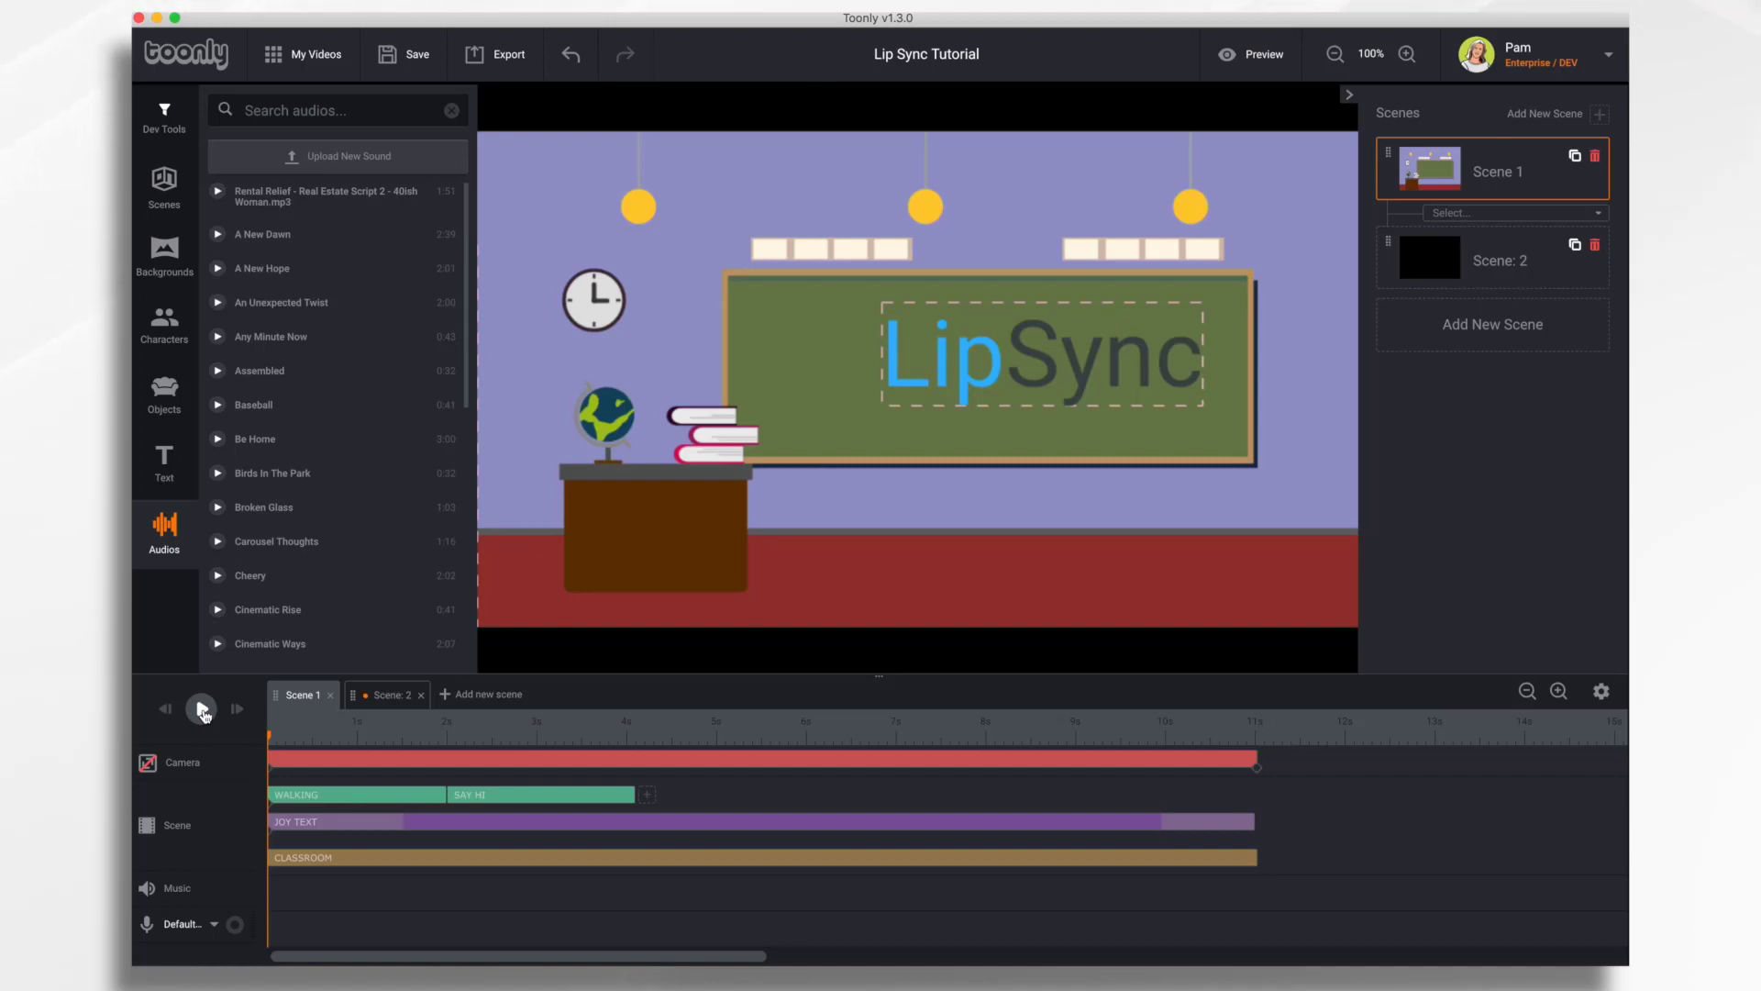
# Briefly preview the scene, then add a Lip sync animation after Say hi with no track assigned.
pyautogui.click(202, 709)
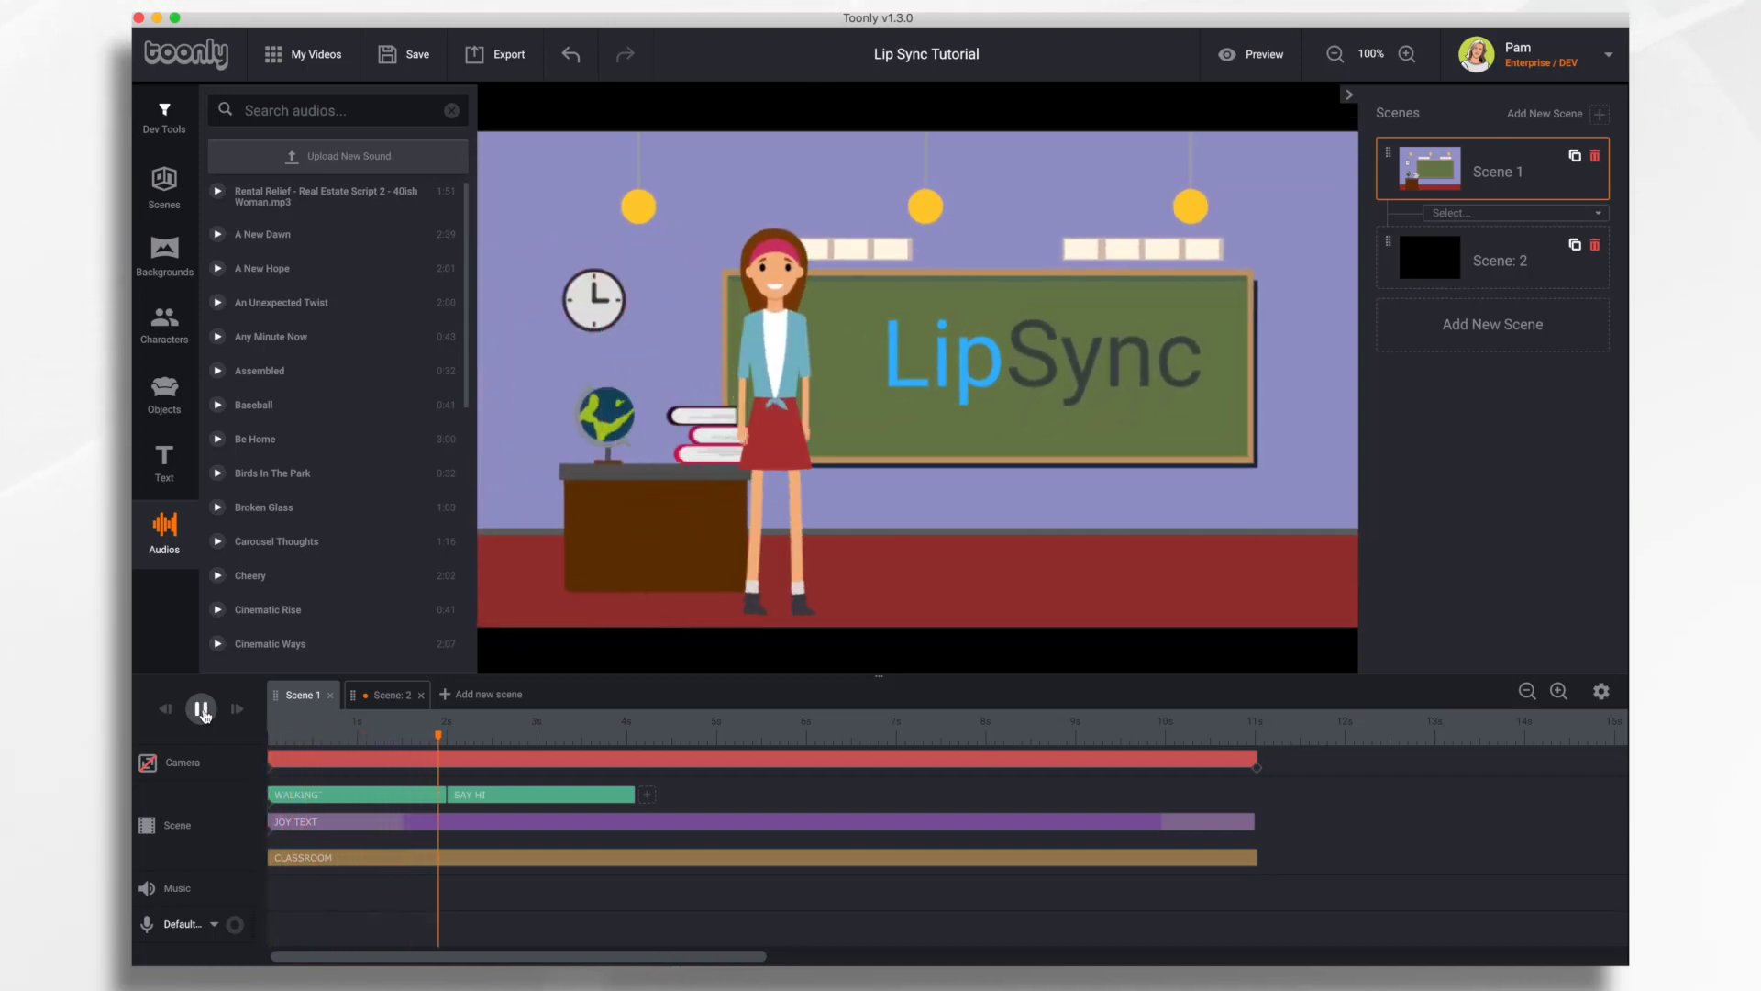
pyautogui.click(202, 709)
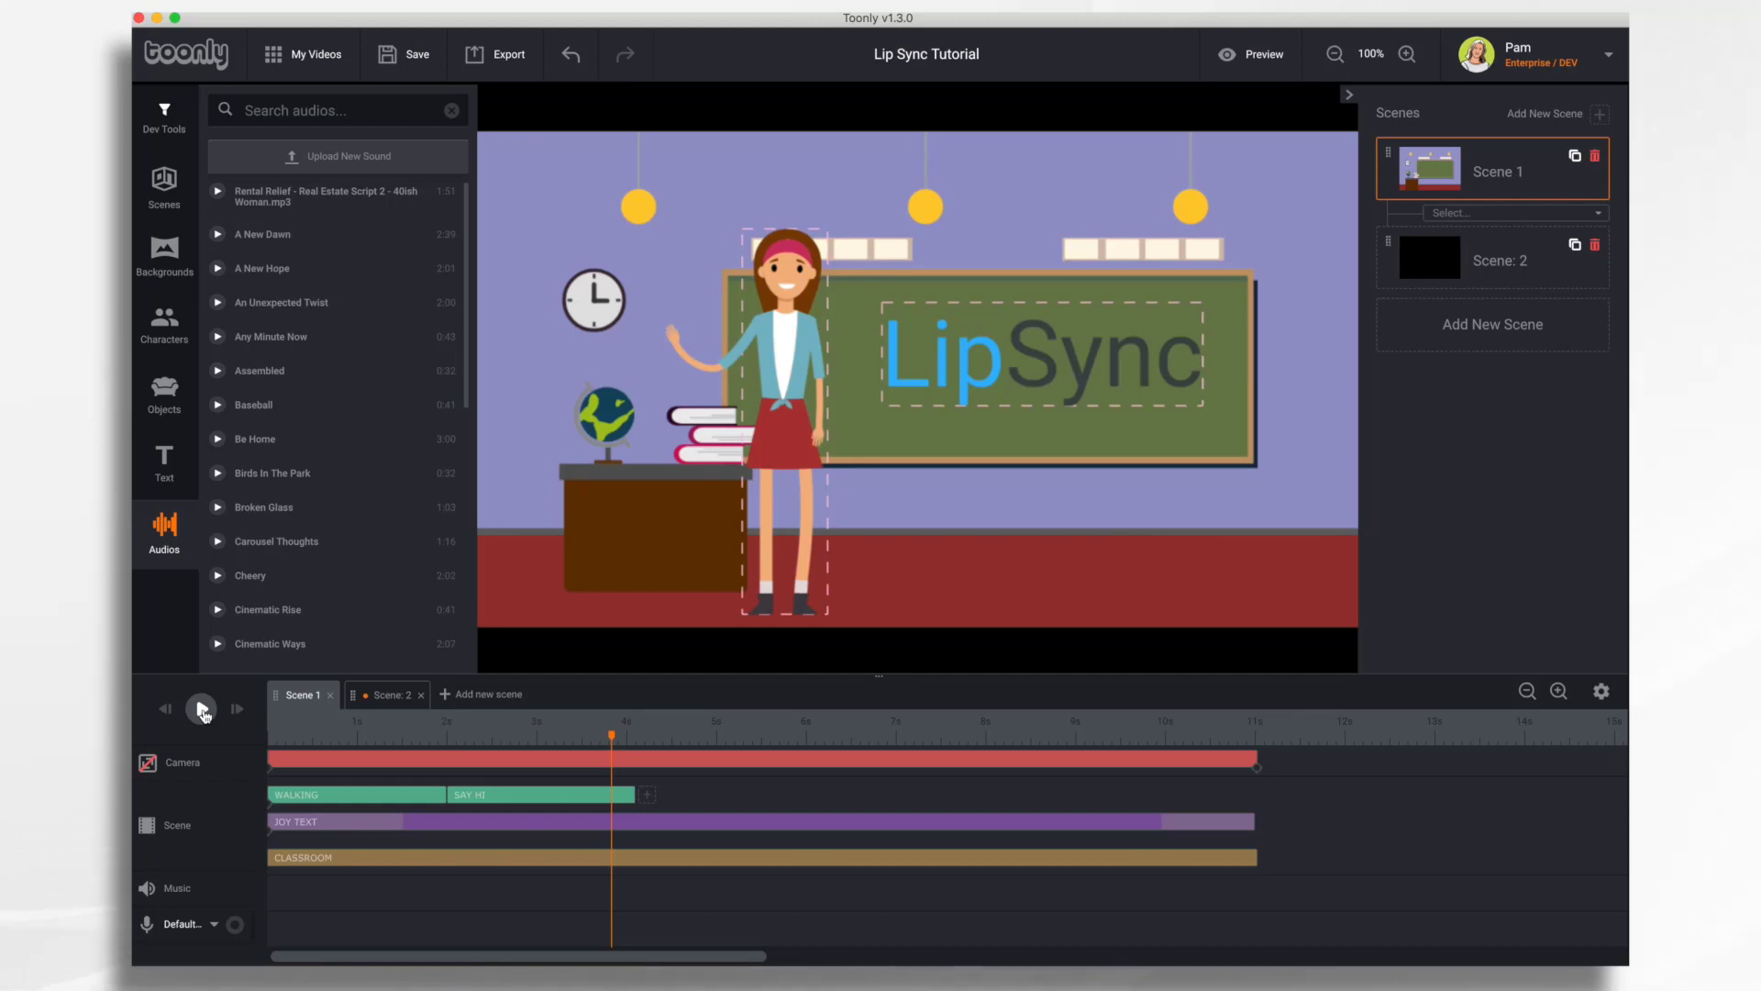
pyautogui.click(647, 795)
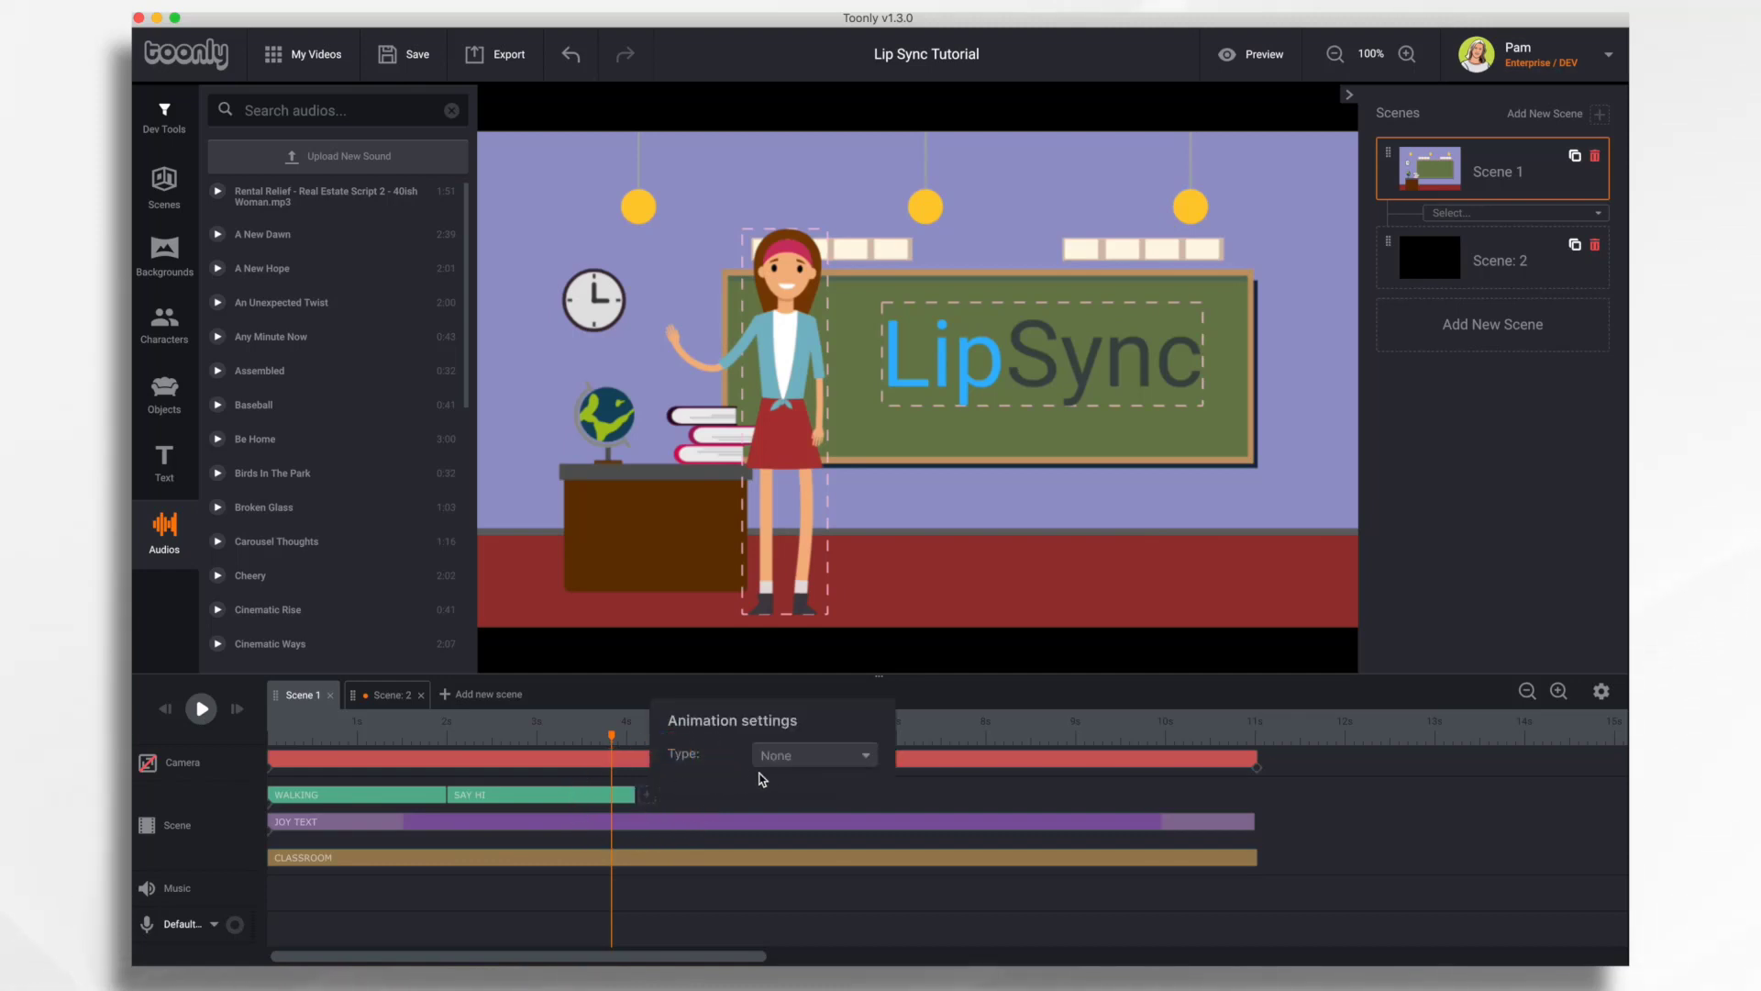
pyautogui.click(828, 756)
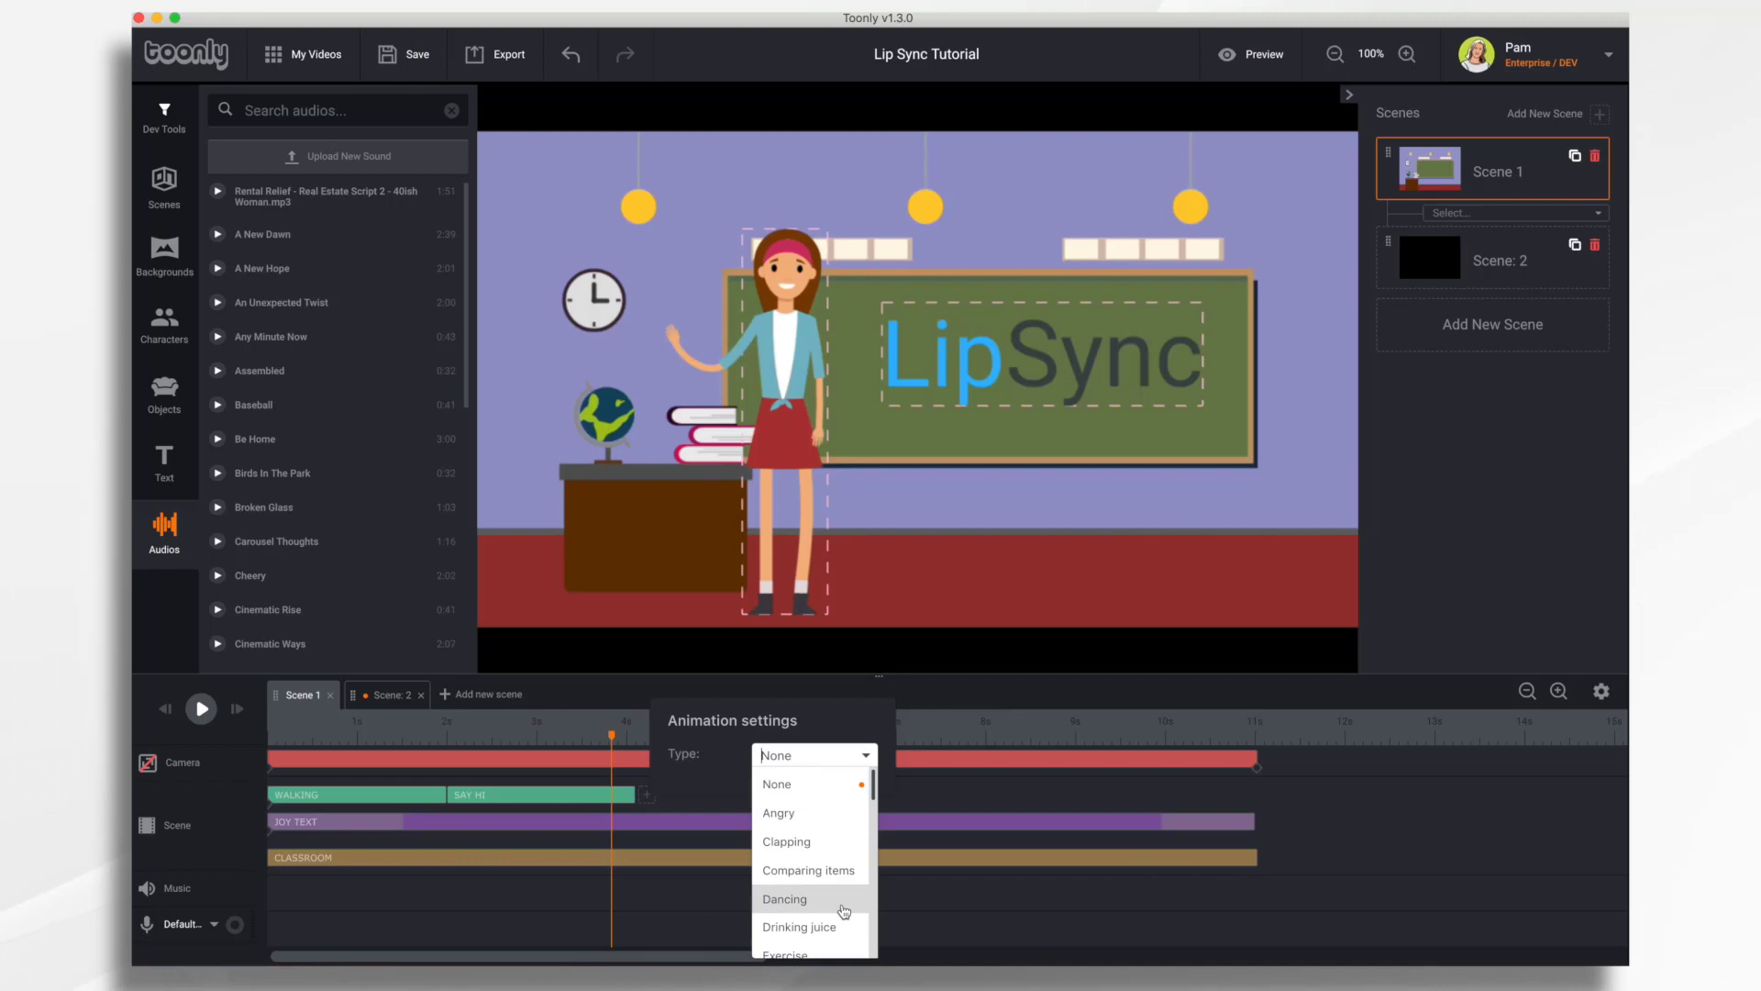
pyautogui.scroll(-5, 843, 911)
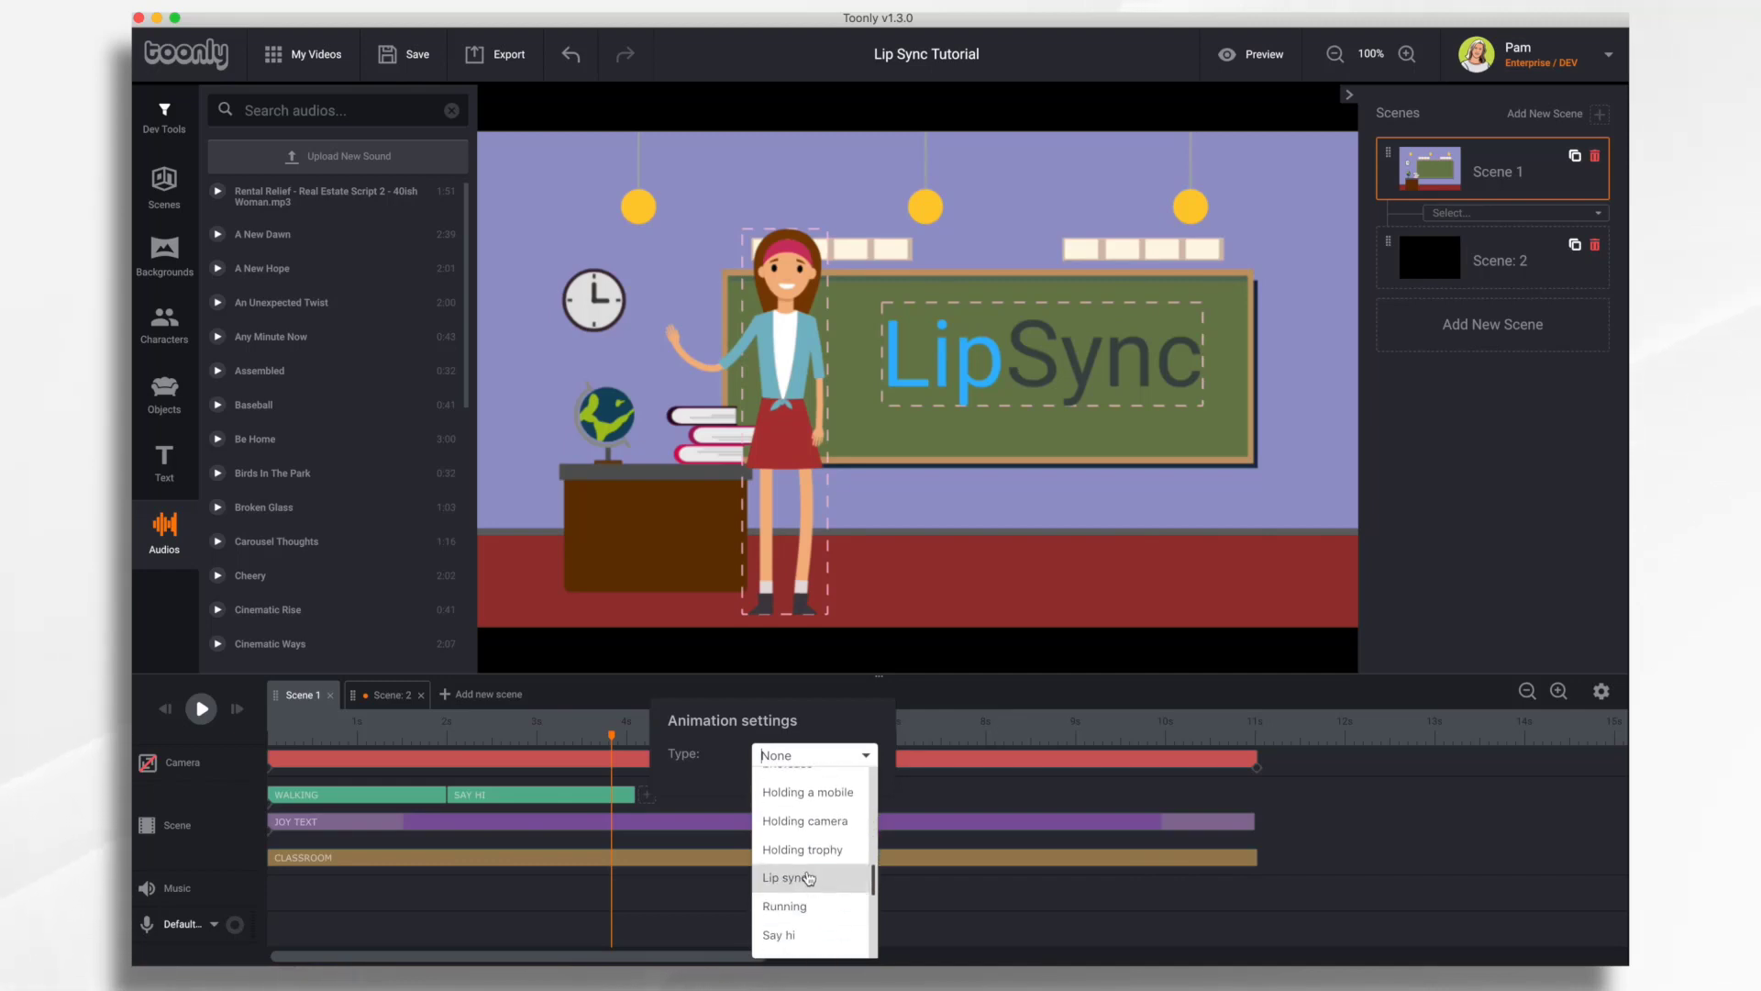
pyautogui.click(808, 878)
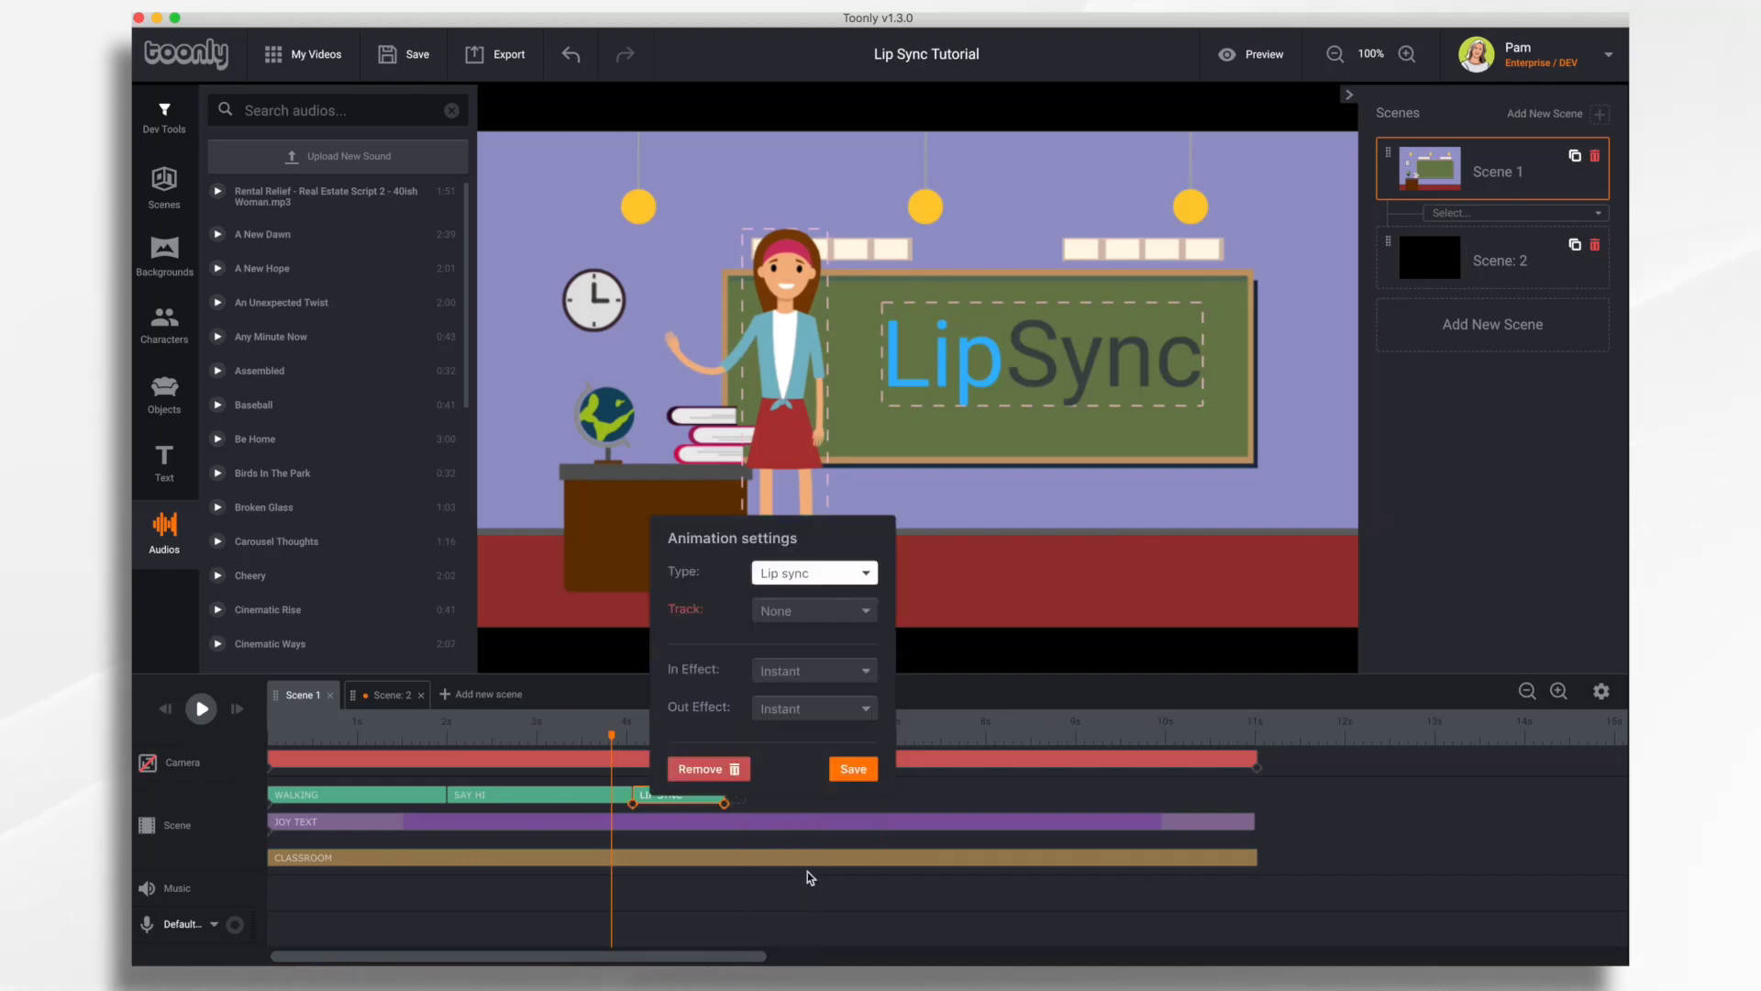
pyautogui.click(827, 620)
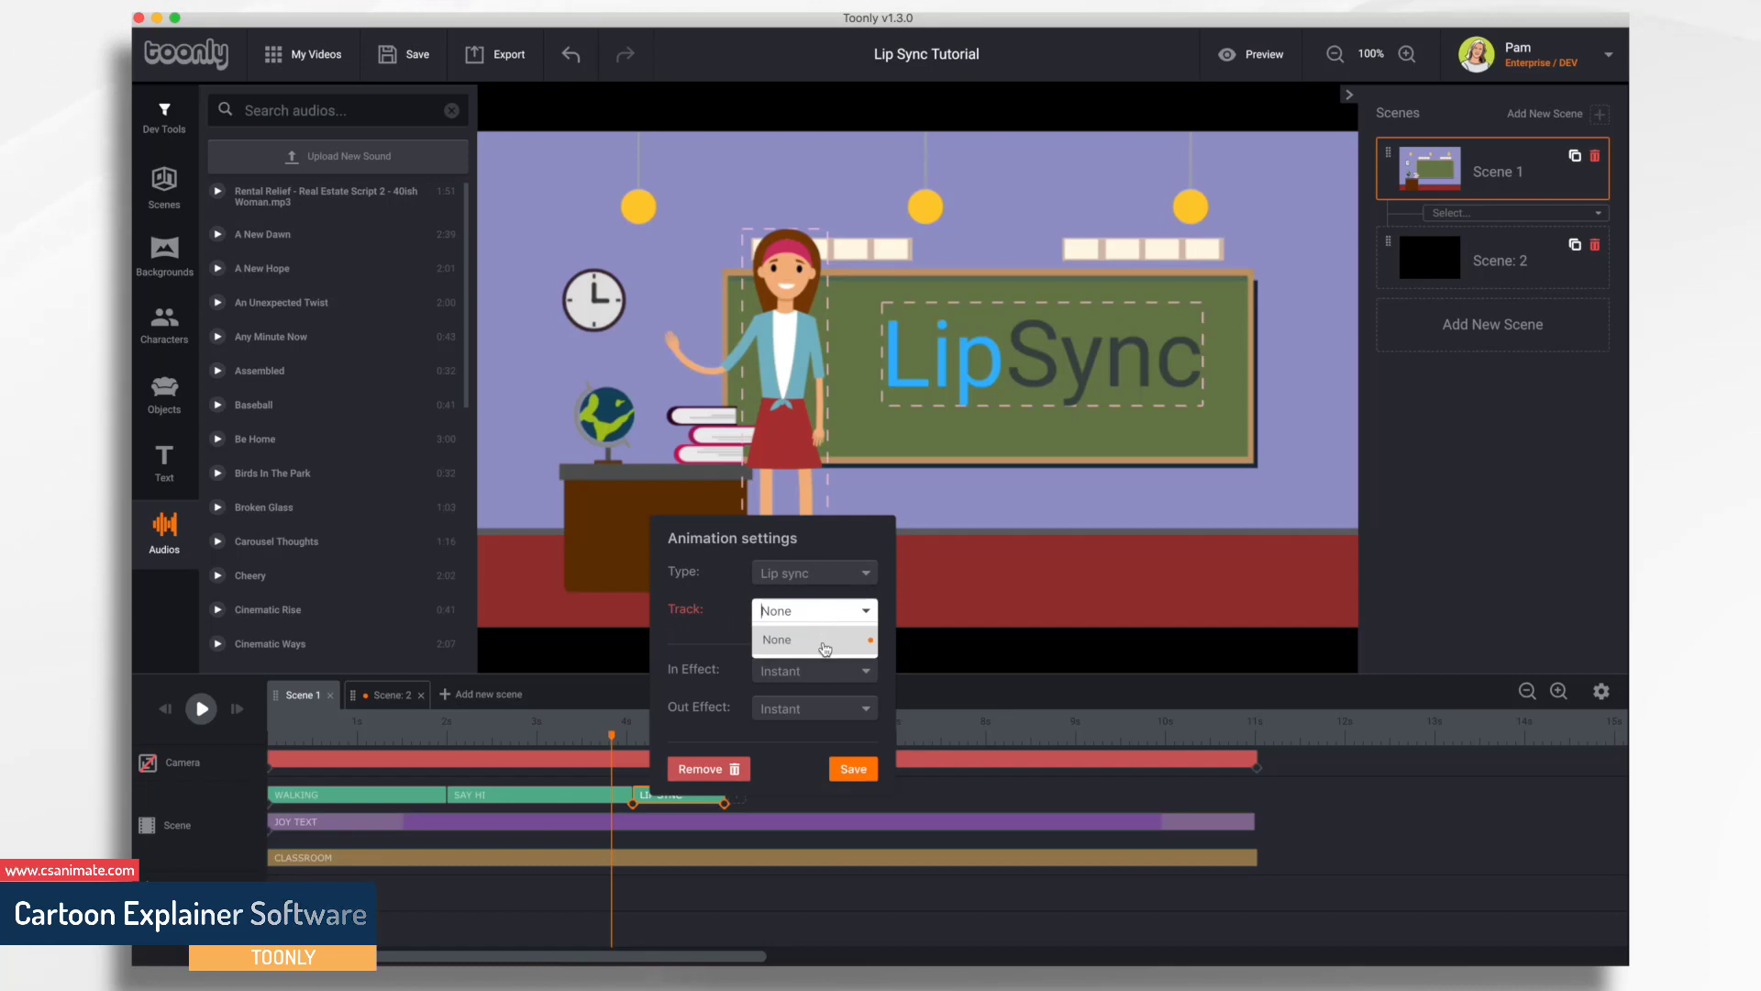
pyautogui.click(853, 769)
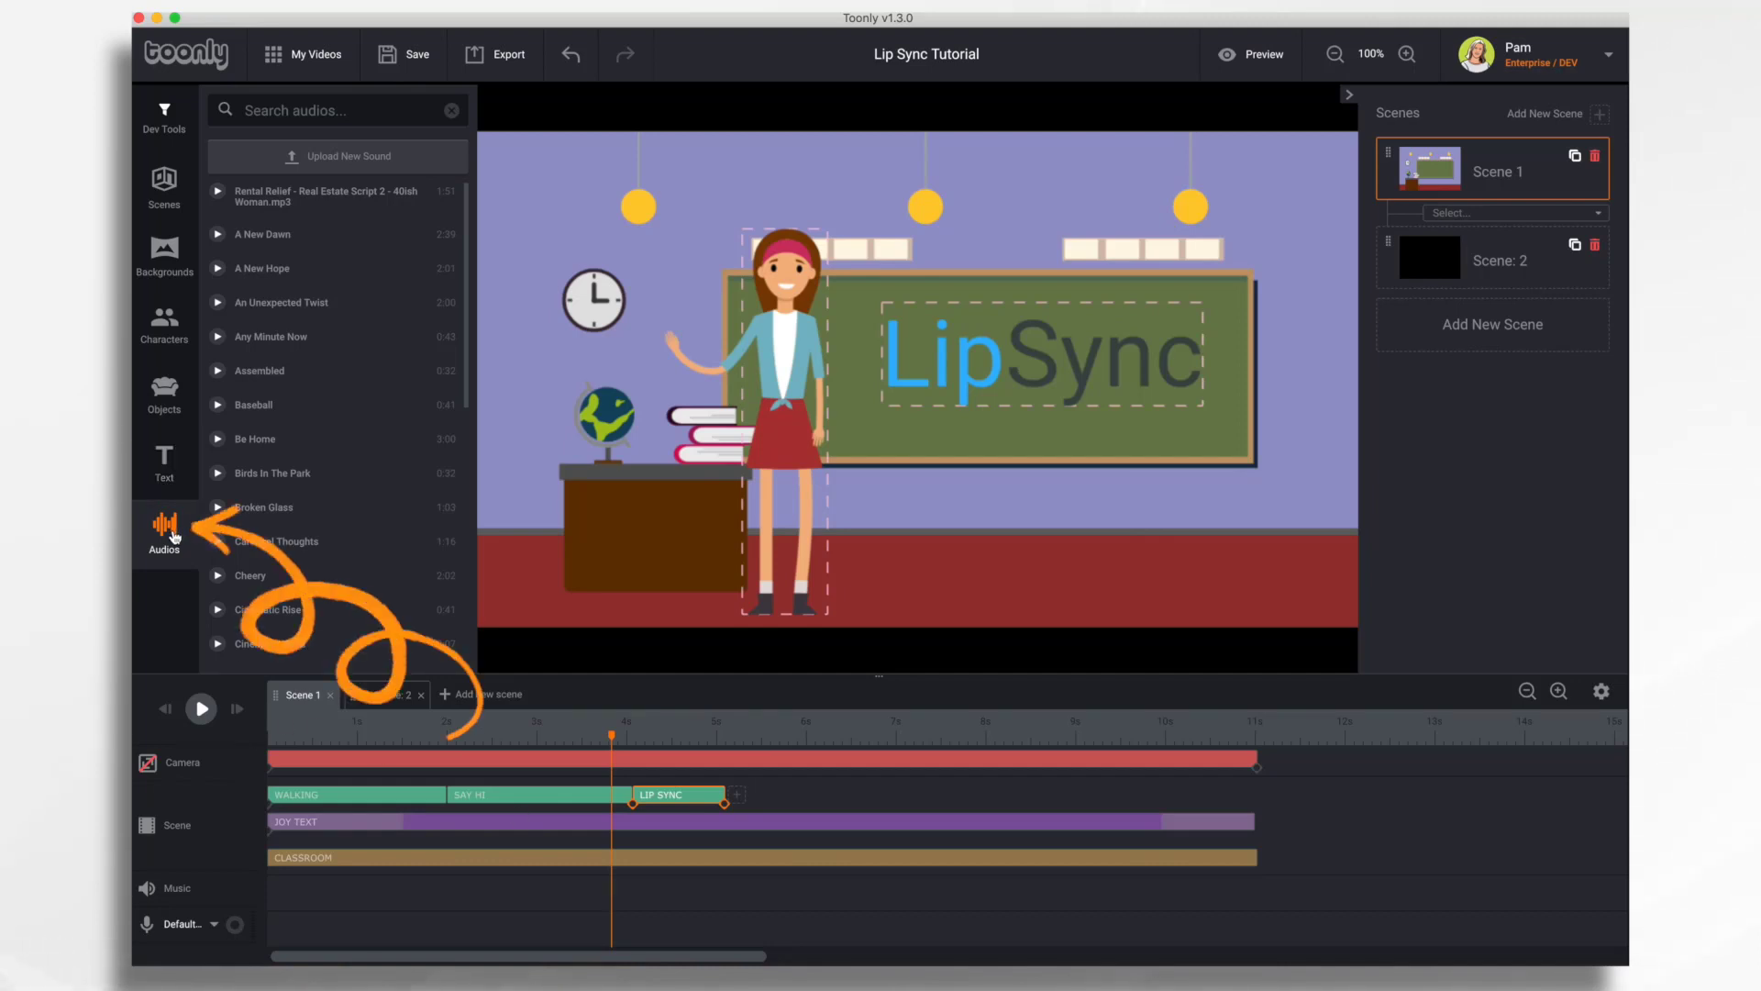
# Upload Teacher Welcome.mp3 from the Desktop into the audio library.
pyautogui.click(371, 158)
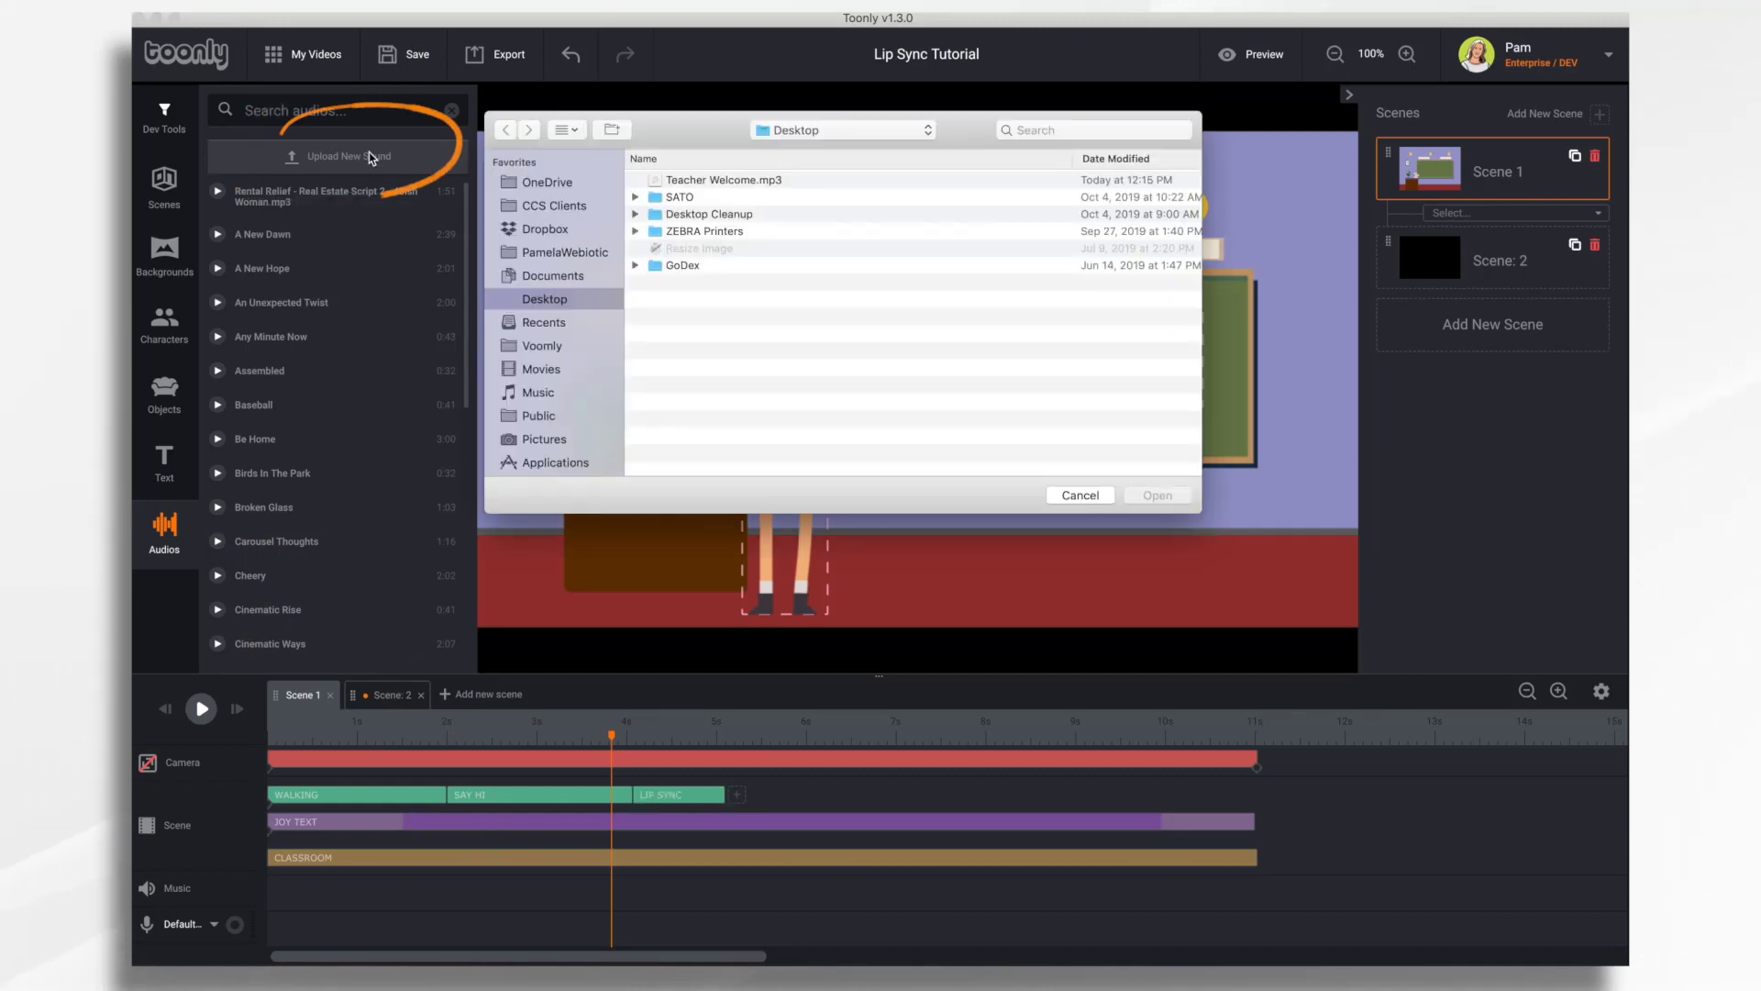
pyautogui.click(741, 181)
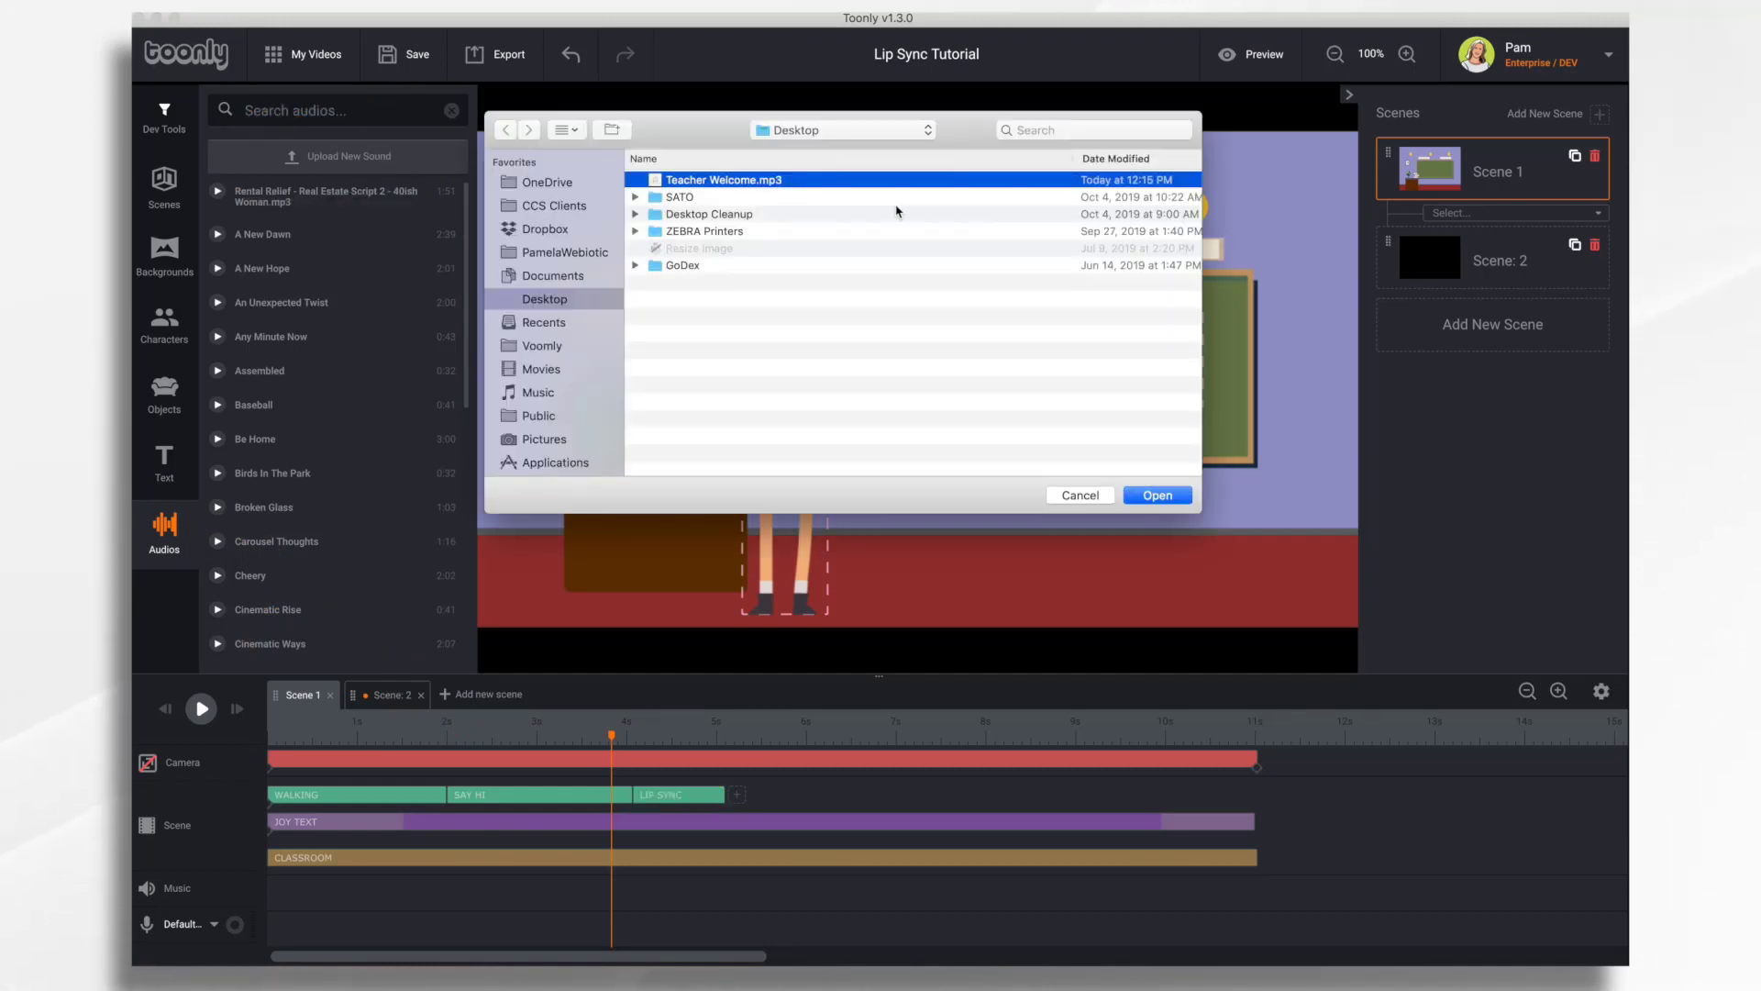
pyautogui.click(1167, 502)
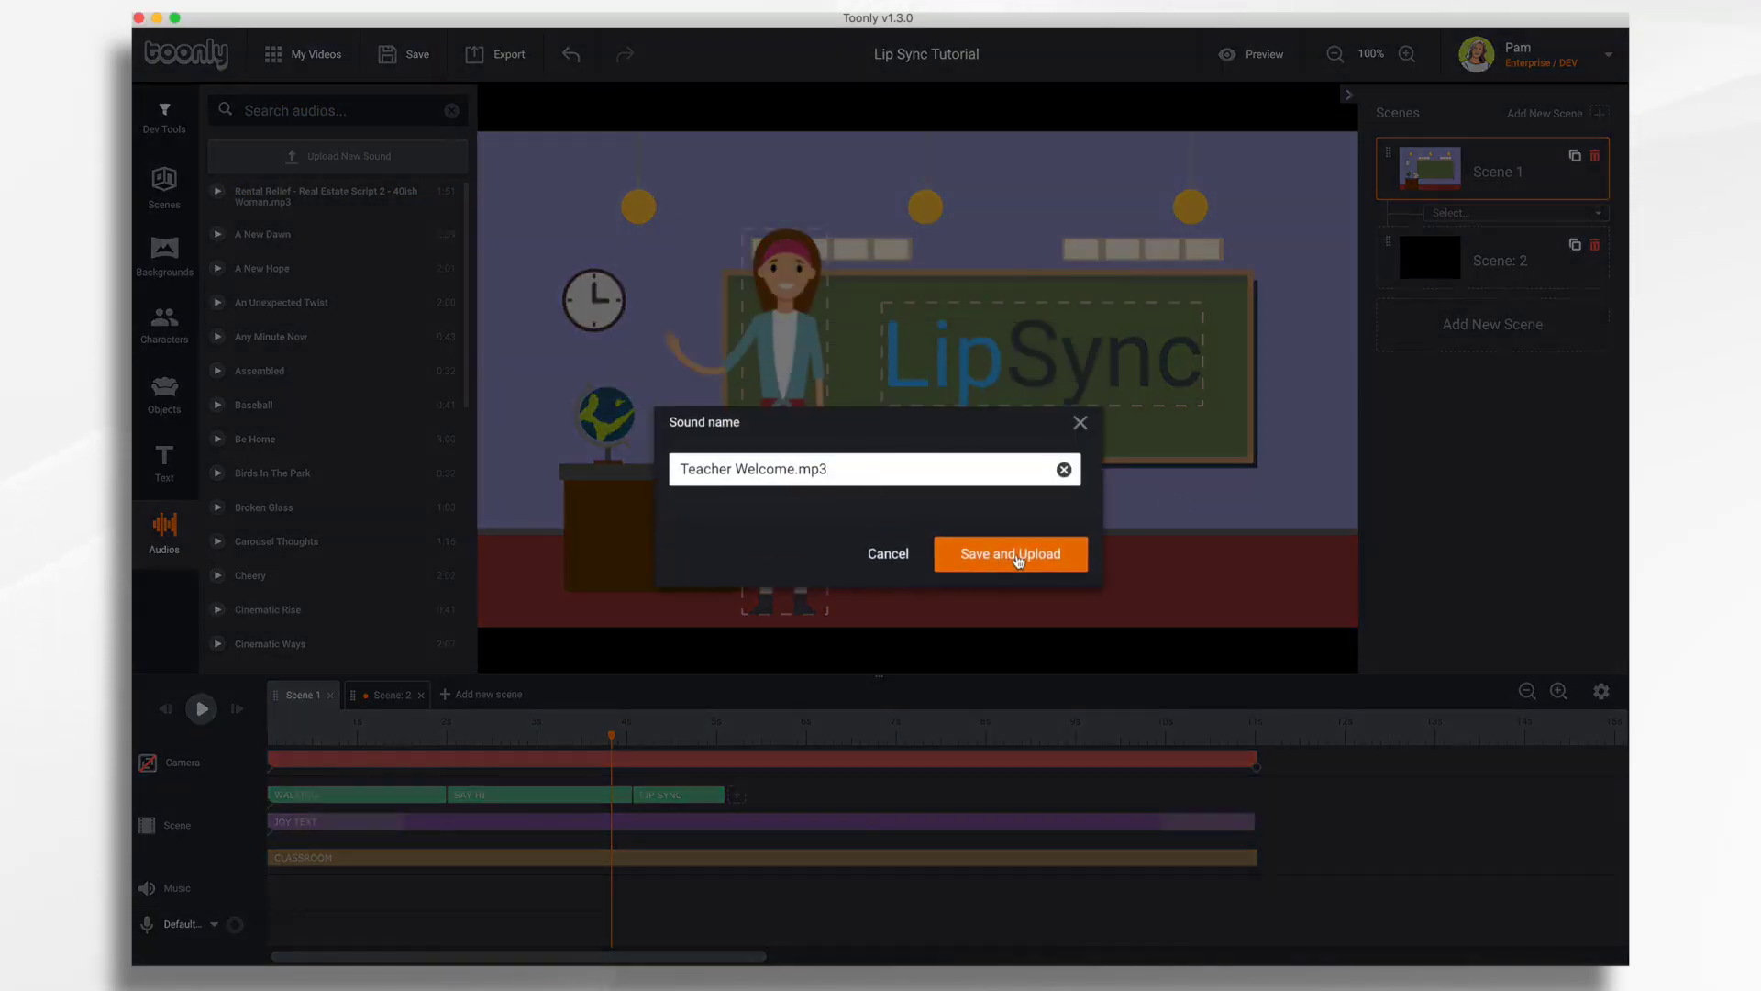
pyautogui.click(1024, 555)
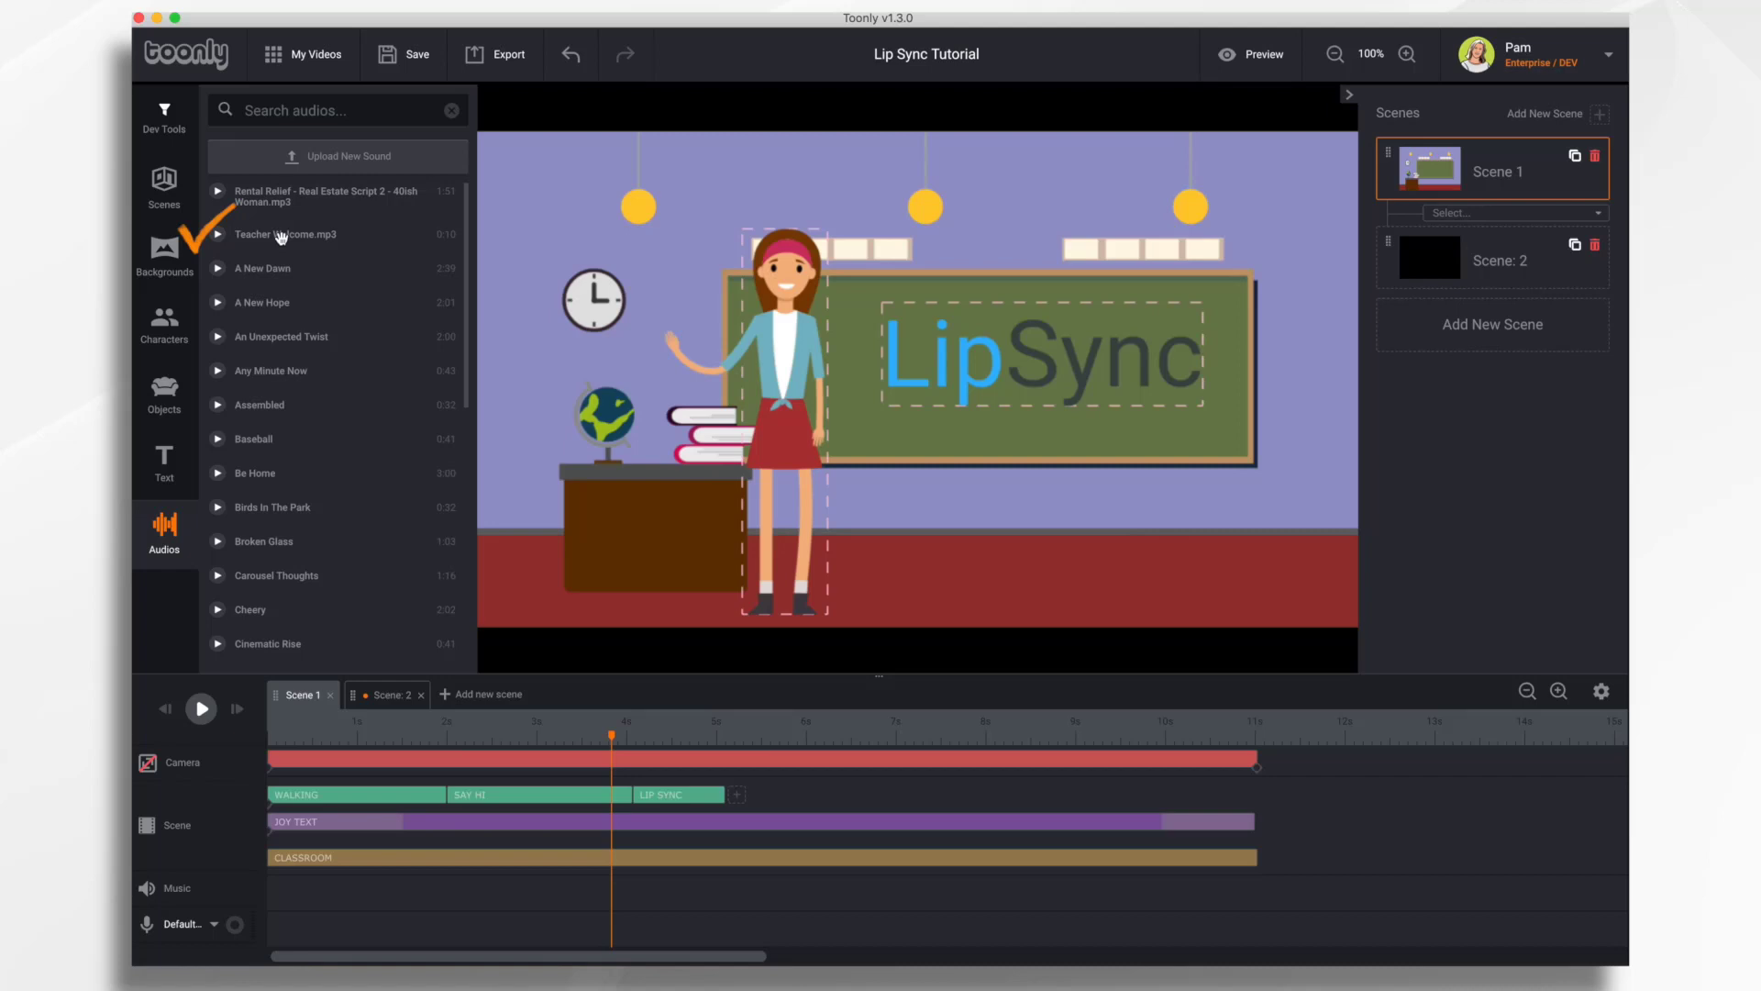
# Place Teacher Welcome.mp3 on the voice track, shift it later, and stretch LIP SYNC to ~8.8s.
pyautogui.moveTo(280, 236)
pyautogui.mouseDown()
pyautogui.moveTo(354, 312)
pyautogui.moveTo(422, 888)
pyautogui.moveTo(346, 932)
pyautogui.moveTo(401, 932)
pyautogui.mouseUp()
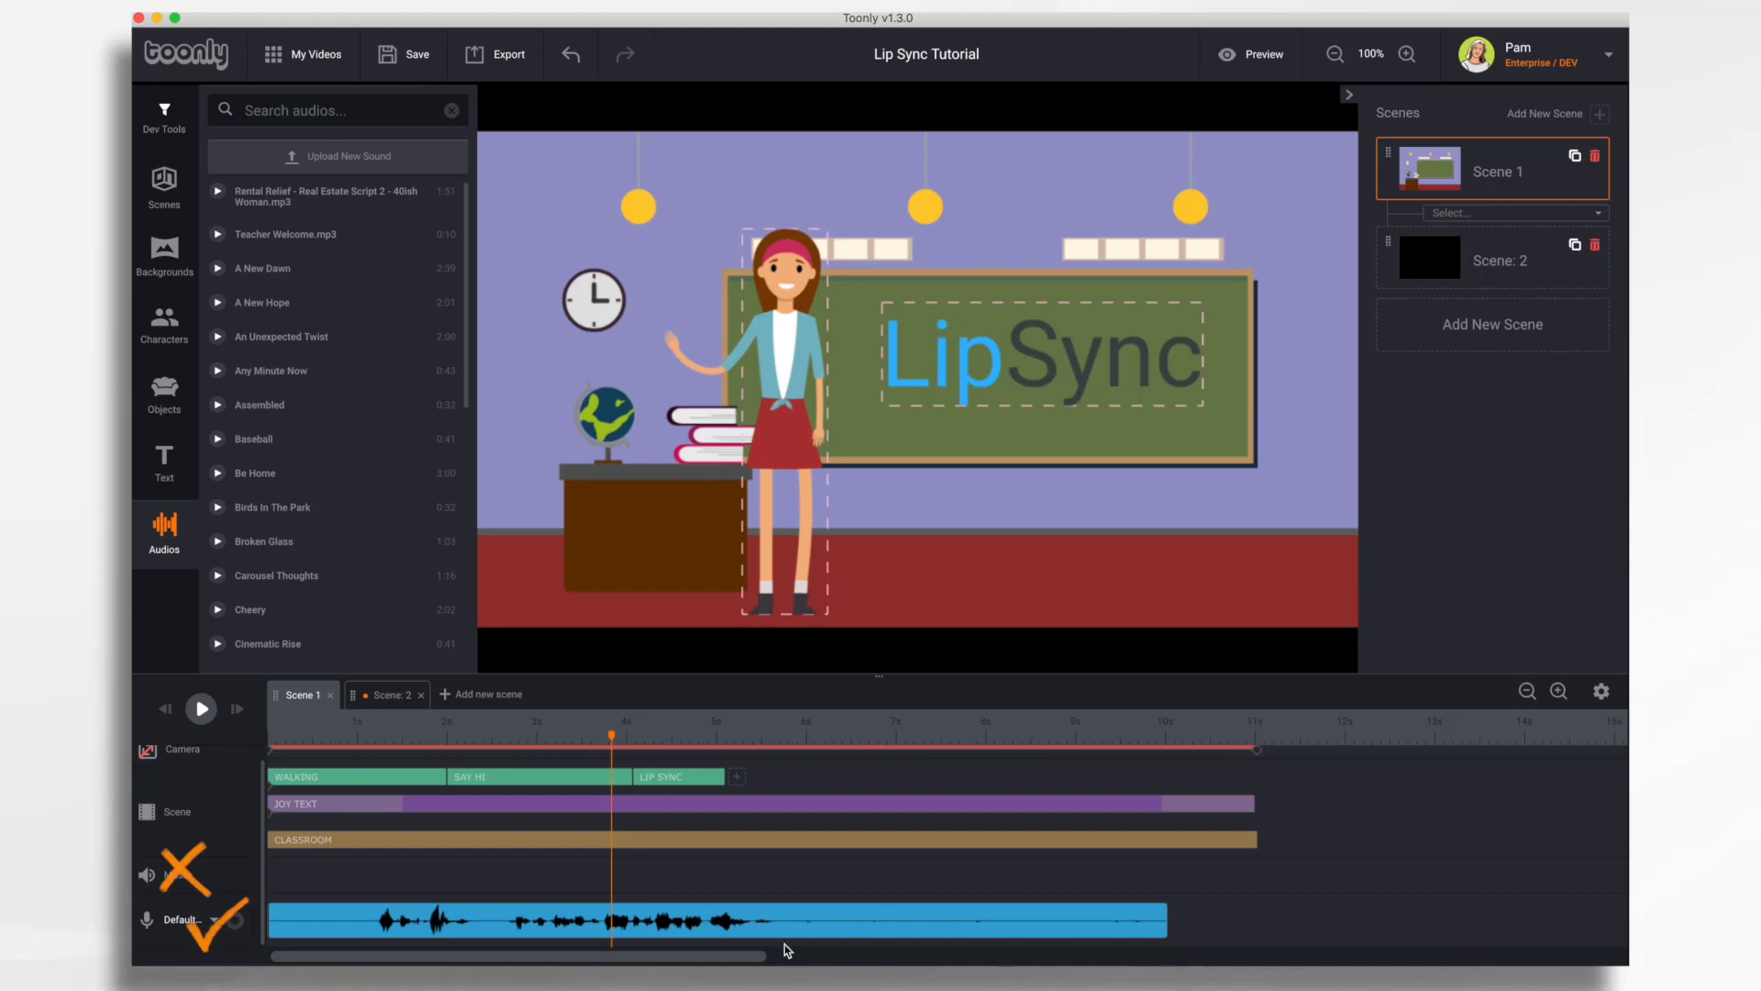
pyautogui.moveTo(786, 929)
pyautogui.mouseDown()
pyautogui.moveTo(1074, 949)
pyautogui.moveTo(990, 943)
pyautogui.moveTo(1044, 947)
pyautogui.mouseUp()
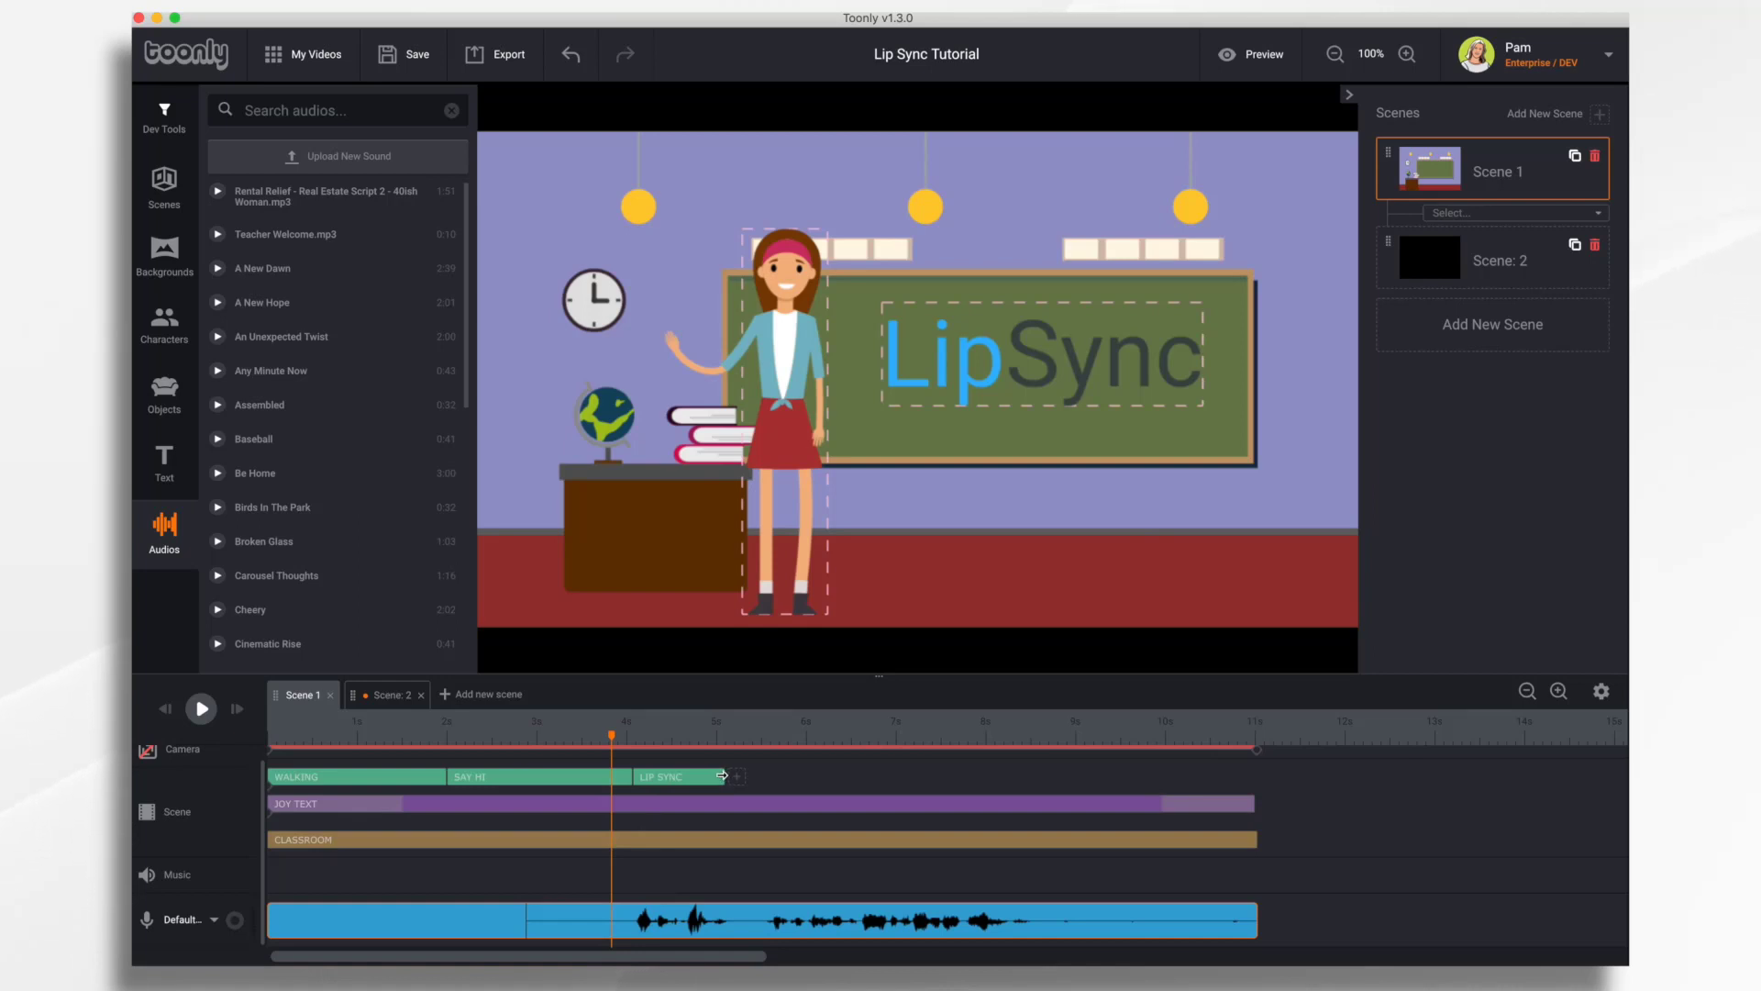
pyautogui.moveTo(722, 776); pyautogui.dragTo(1062, 766)
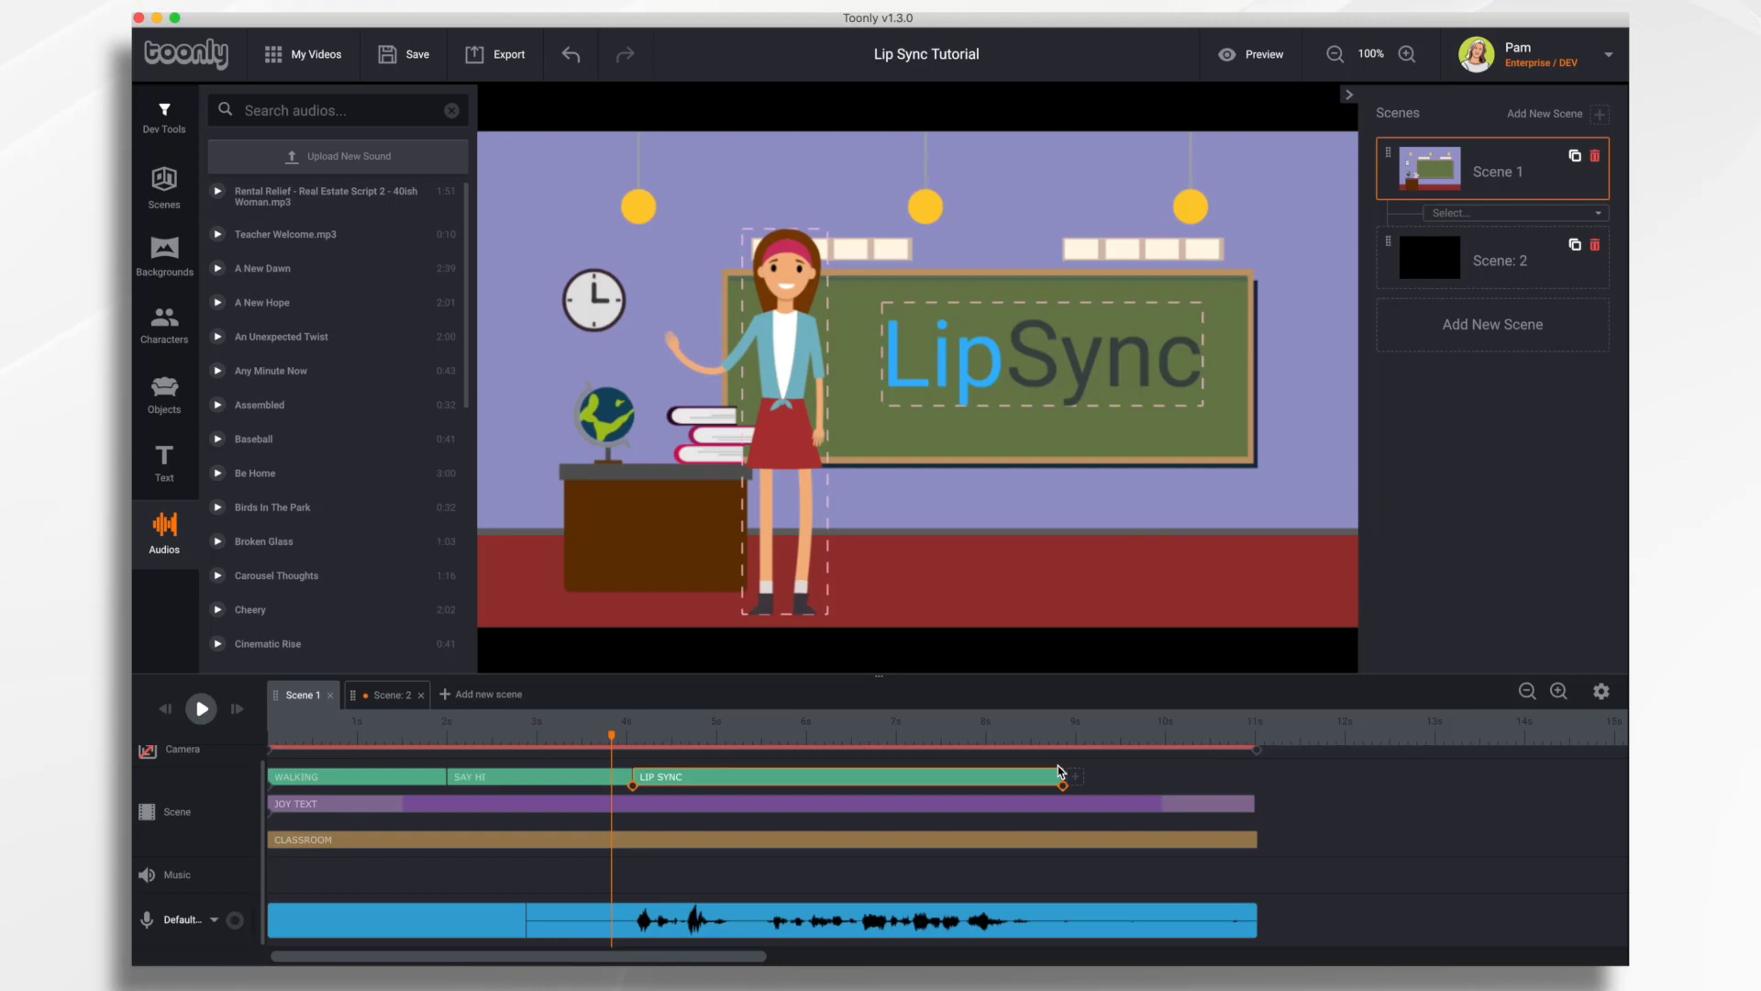
# Set the LIP SYNC animation's track to Teacher Welcome.mp3 and save it.
pyautogui.doubleClick(960, 778)
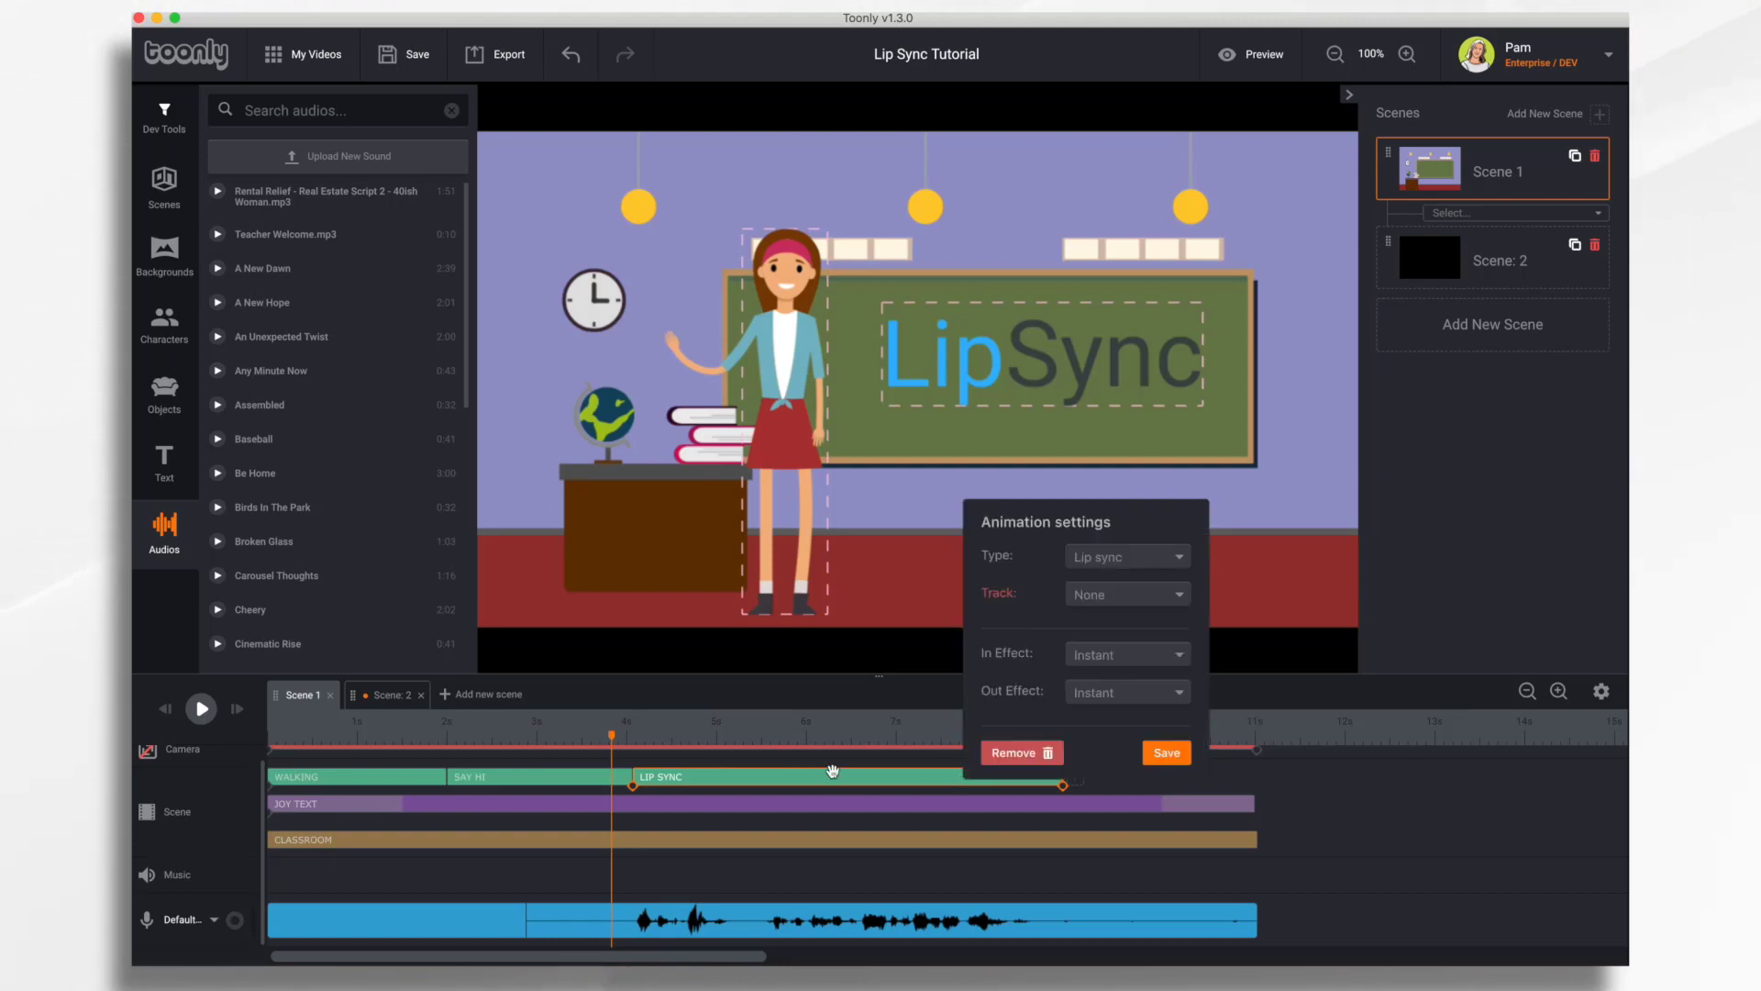
pyautogui.click(1153, 603)
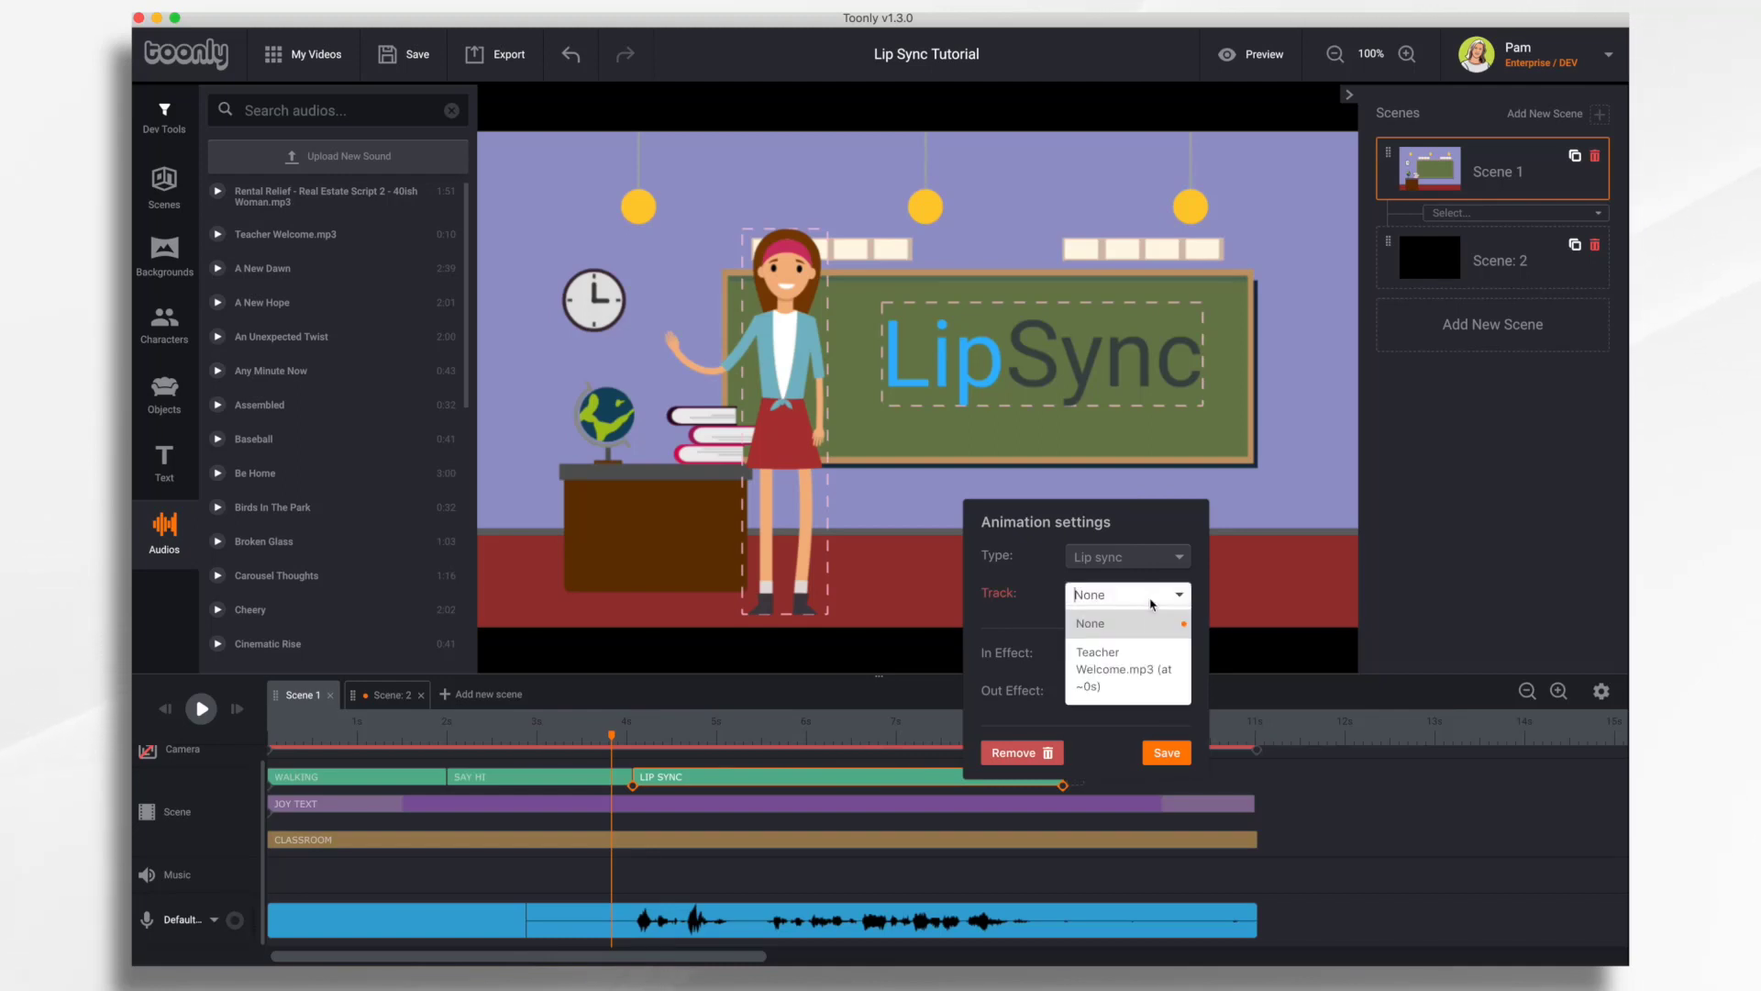
pyautogui.click(1119, 666)
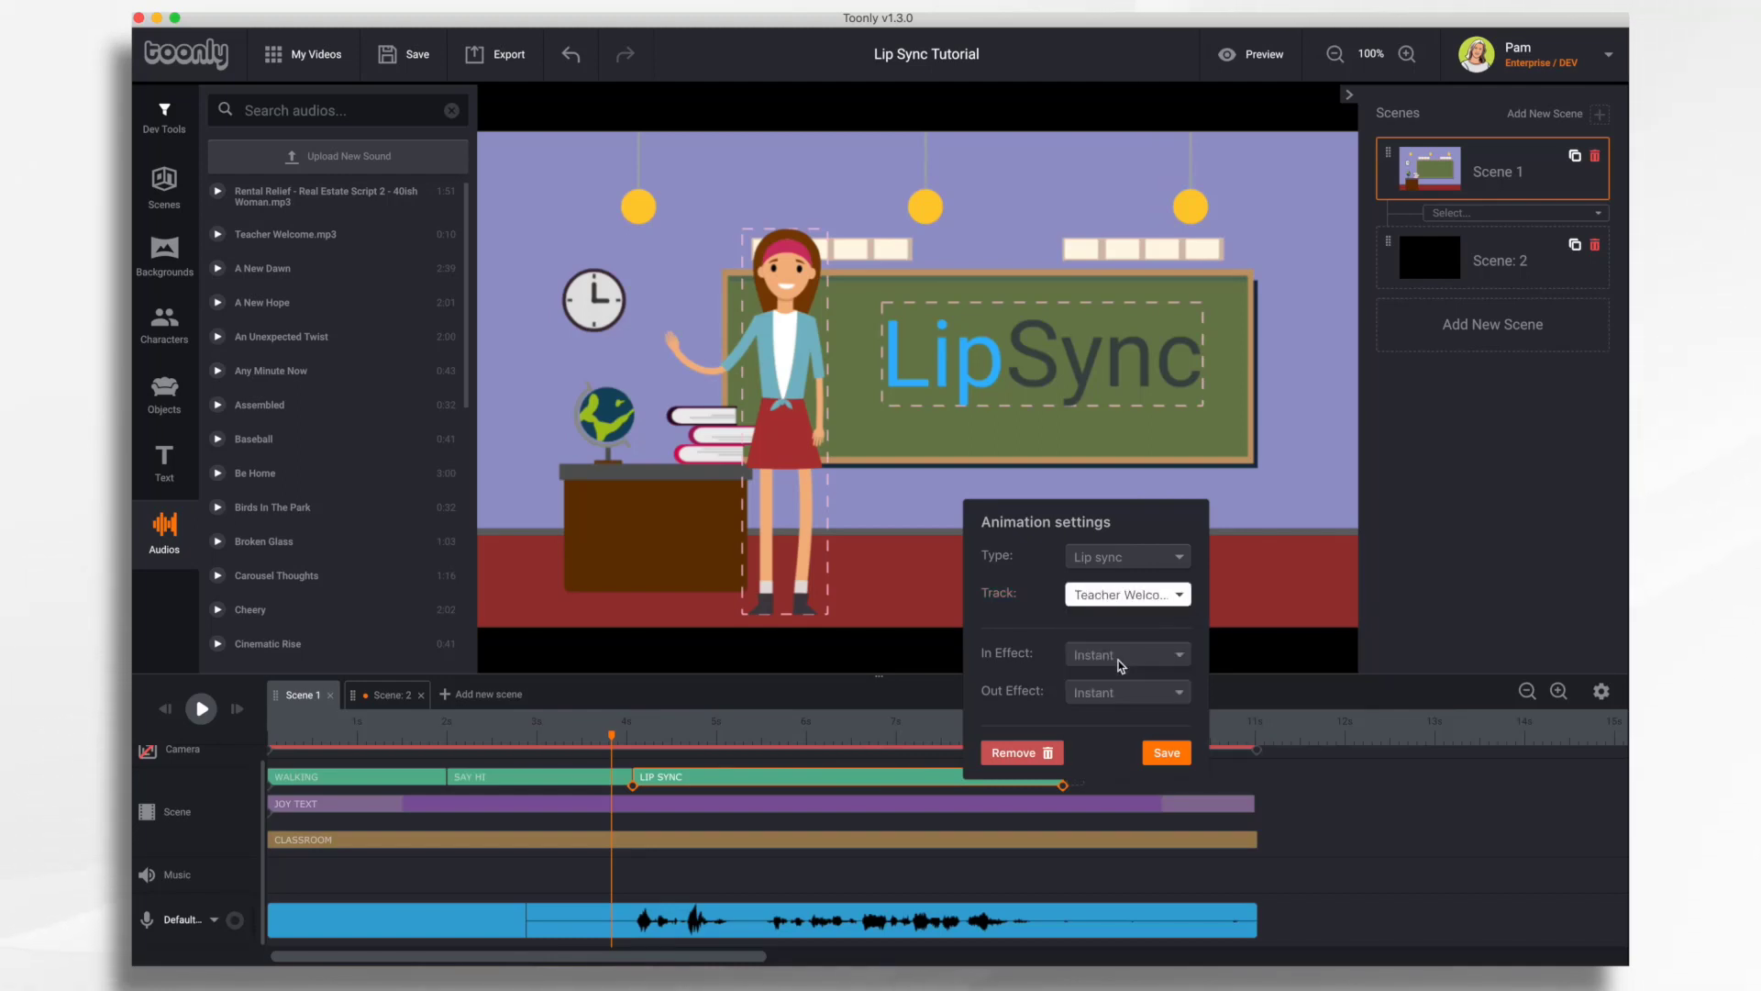
pyautogui.click(1166, 753)
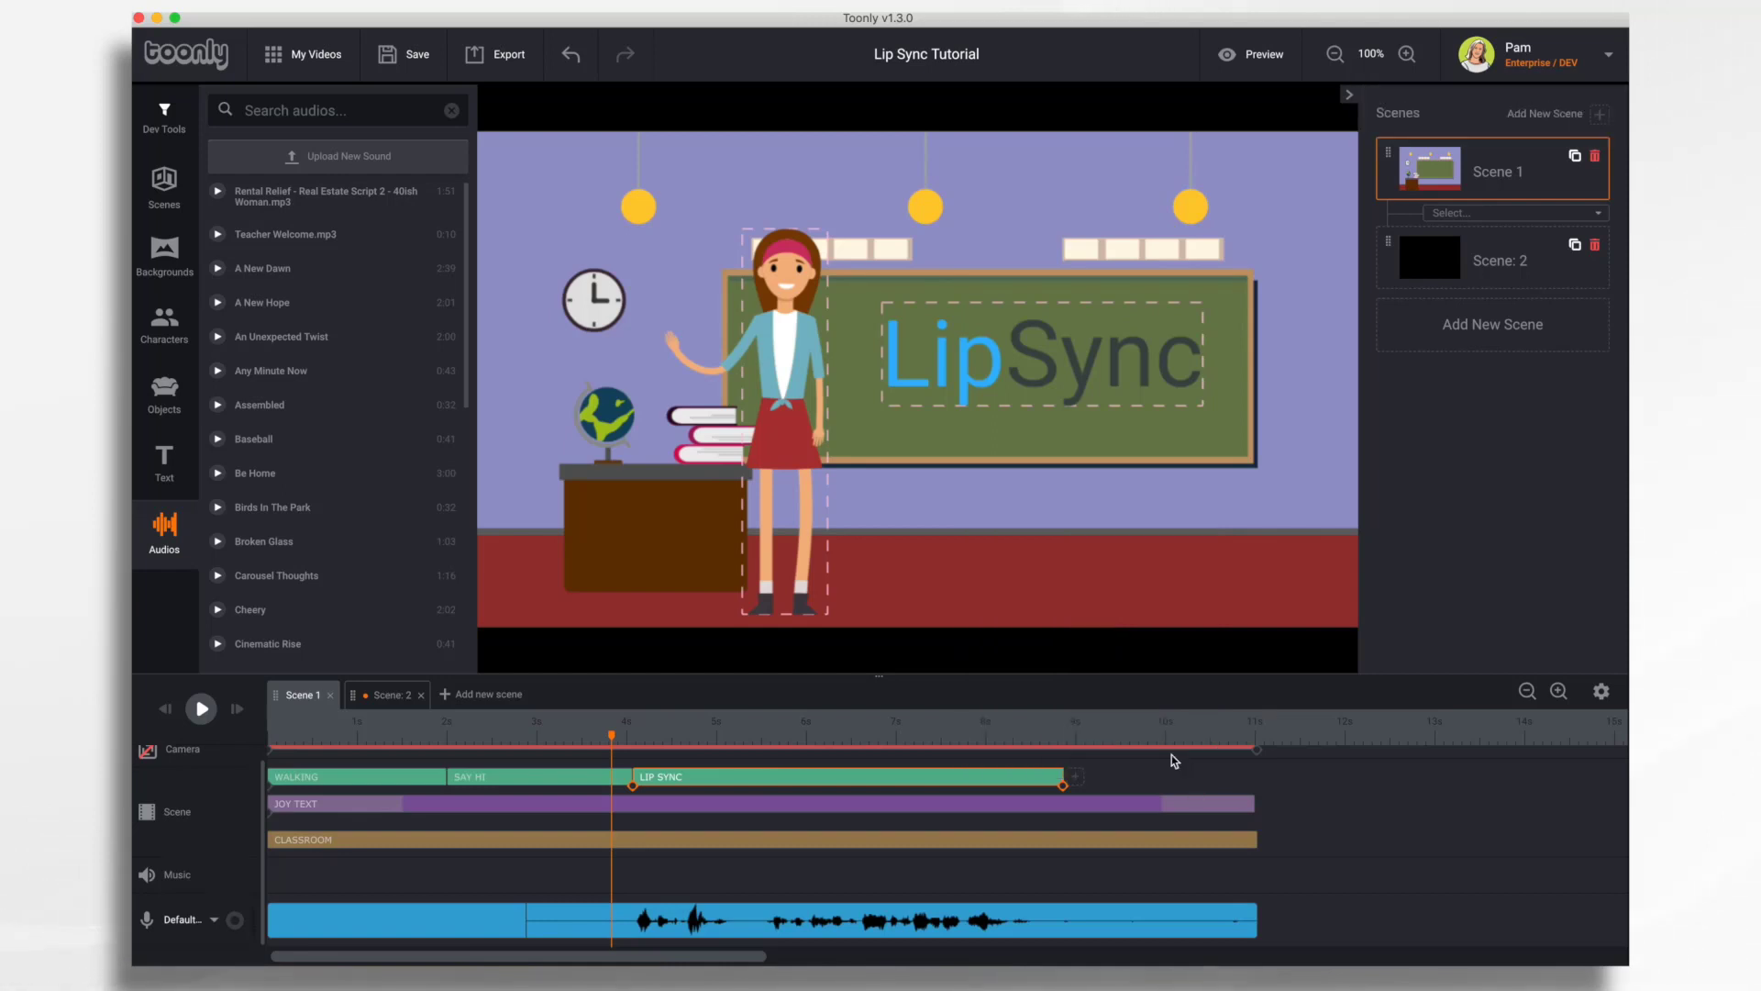
# Uncheck Playthrough in the Teacher Welcome clip's sound settings and save.
pyautogui.click(1092, 926)
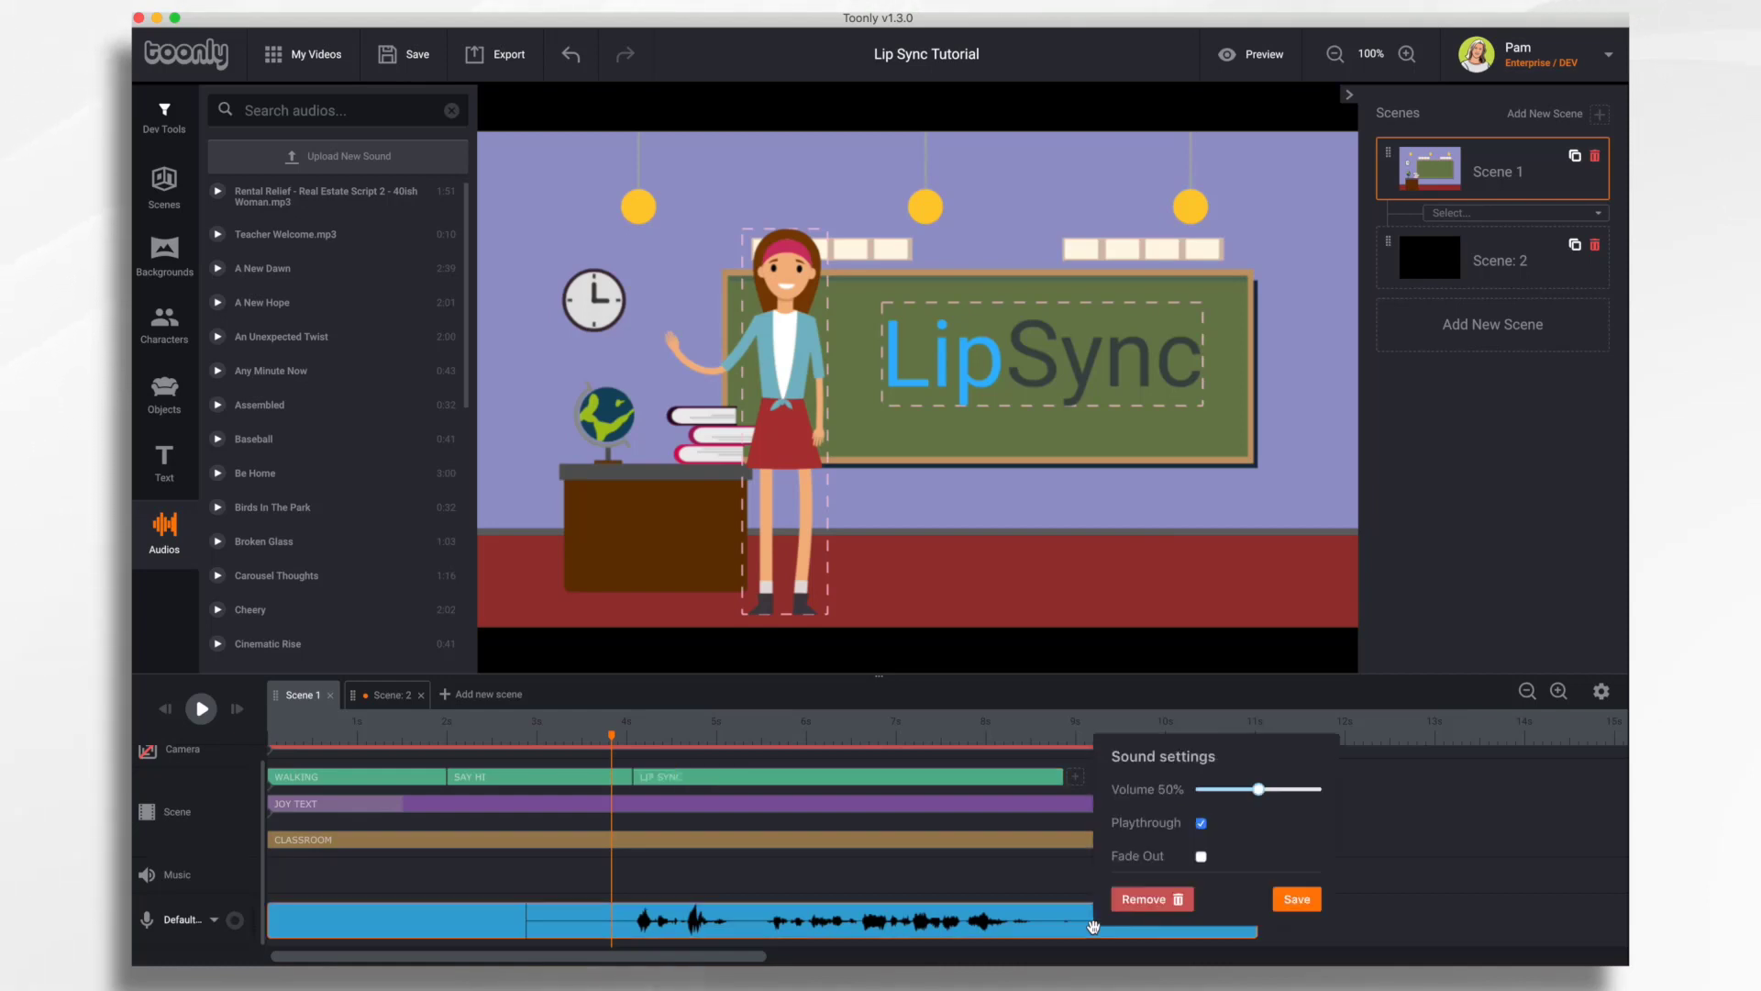
pyautogui.click(1201, 825)
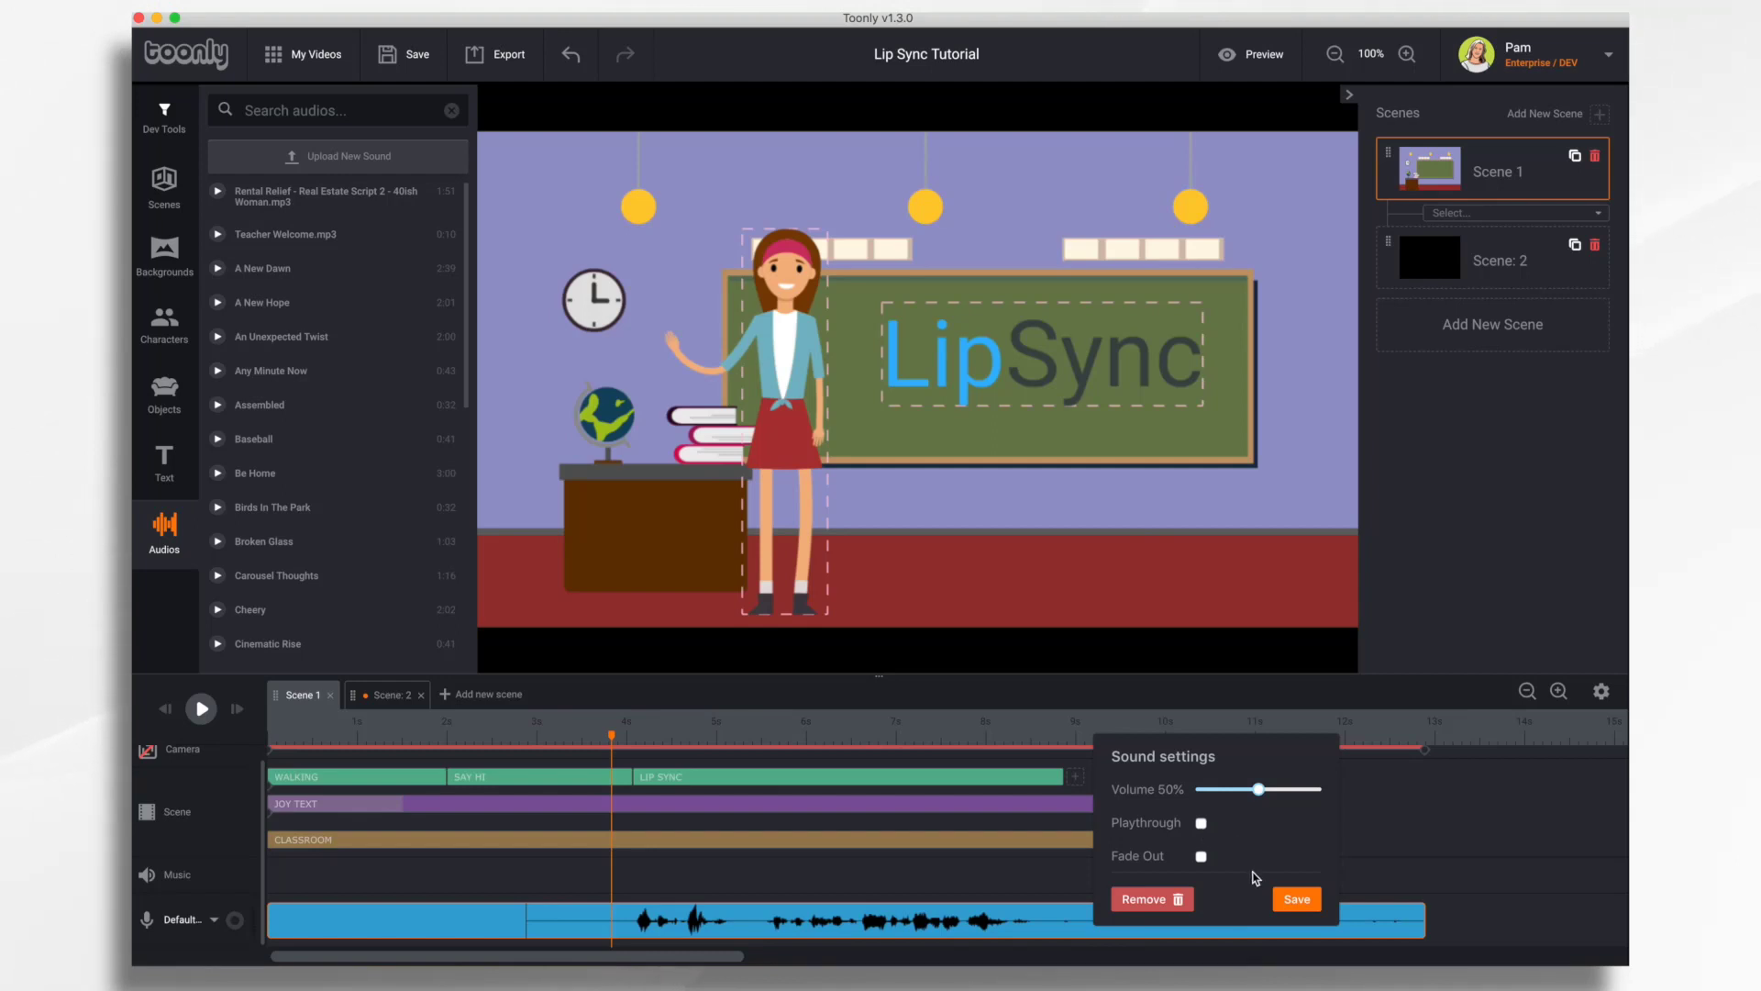
pyautogui.click(1297, 900)
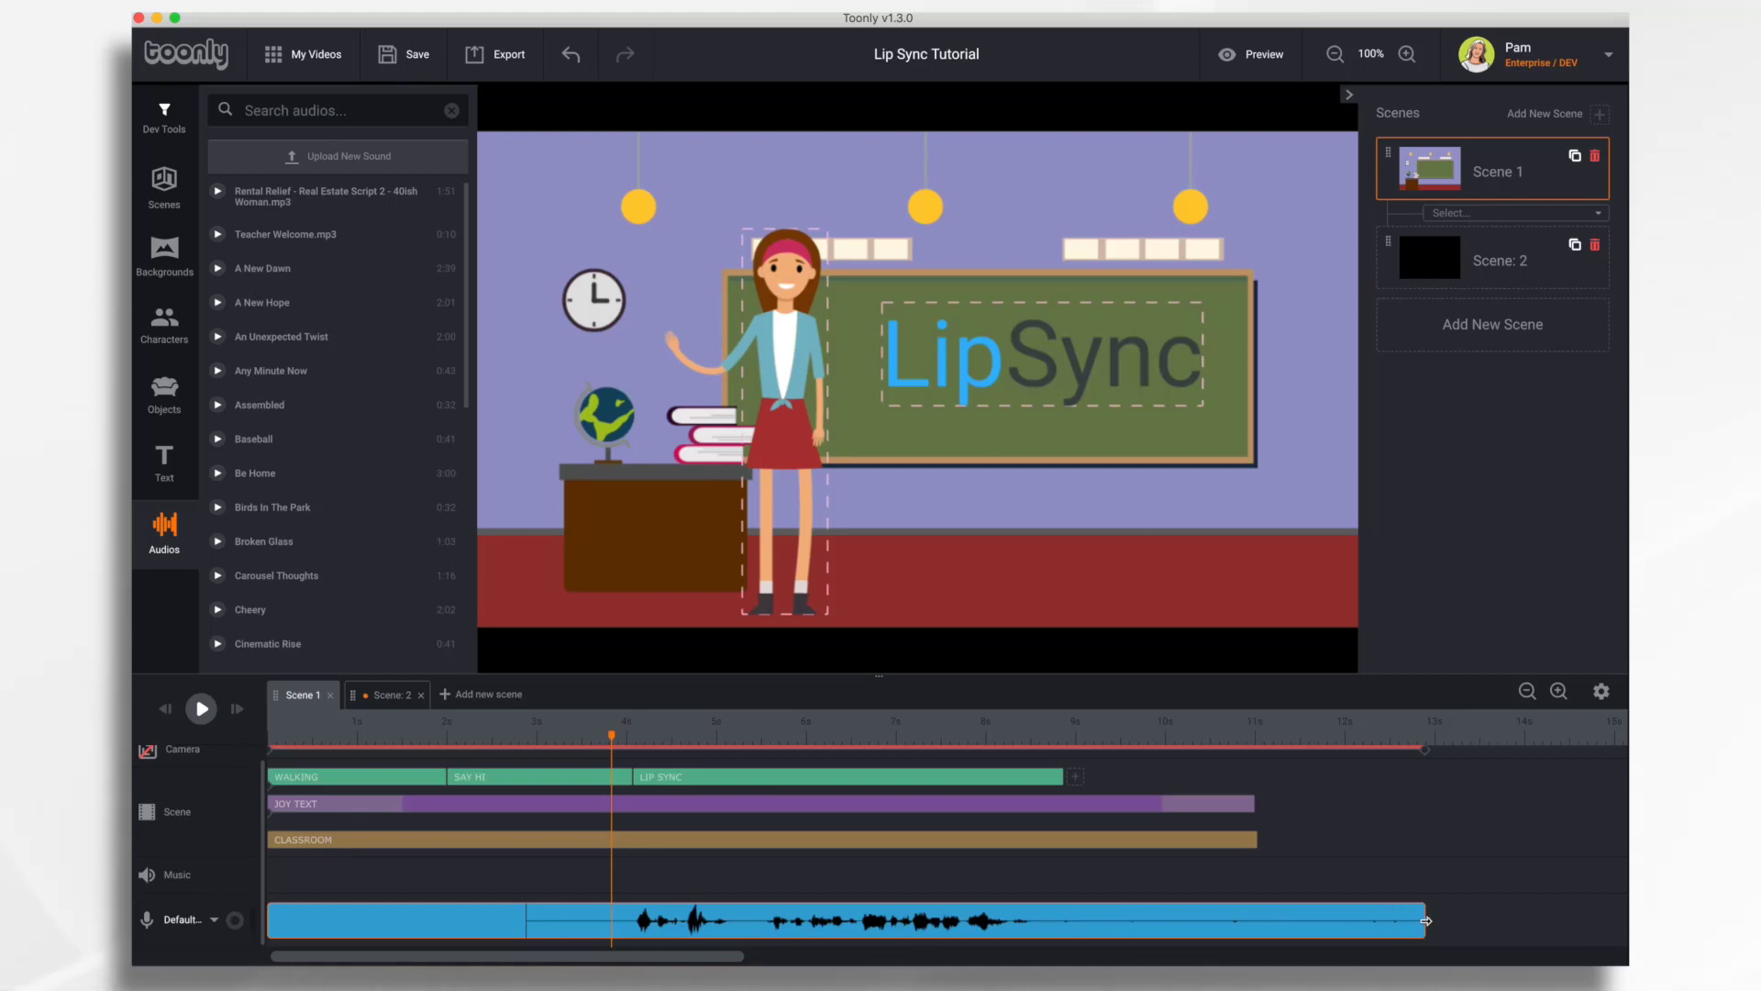
pyautogui.moveTo(1427, 921); pyautogui.dragTo(1038, 934)
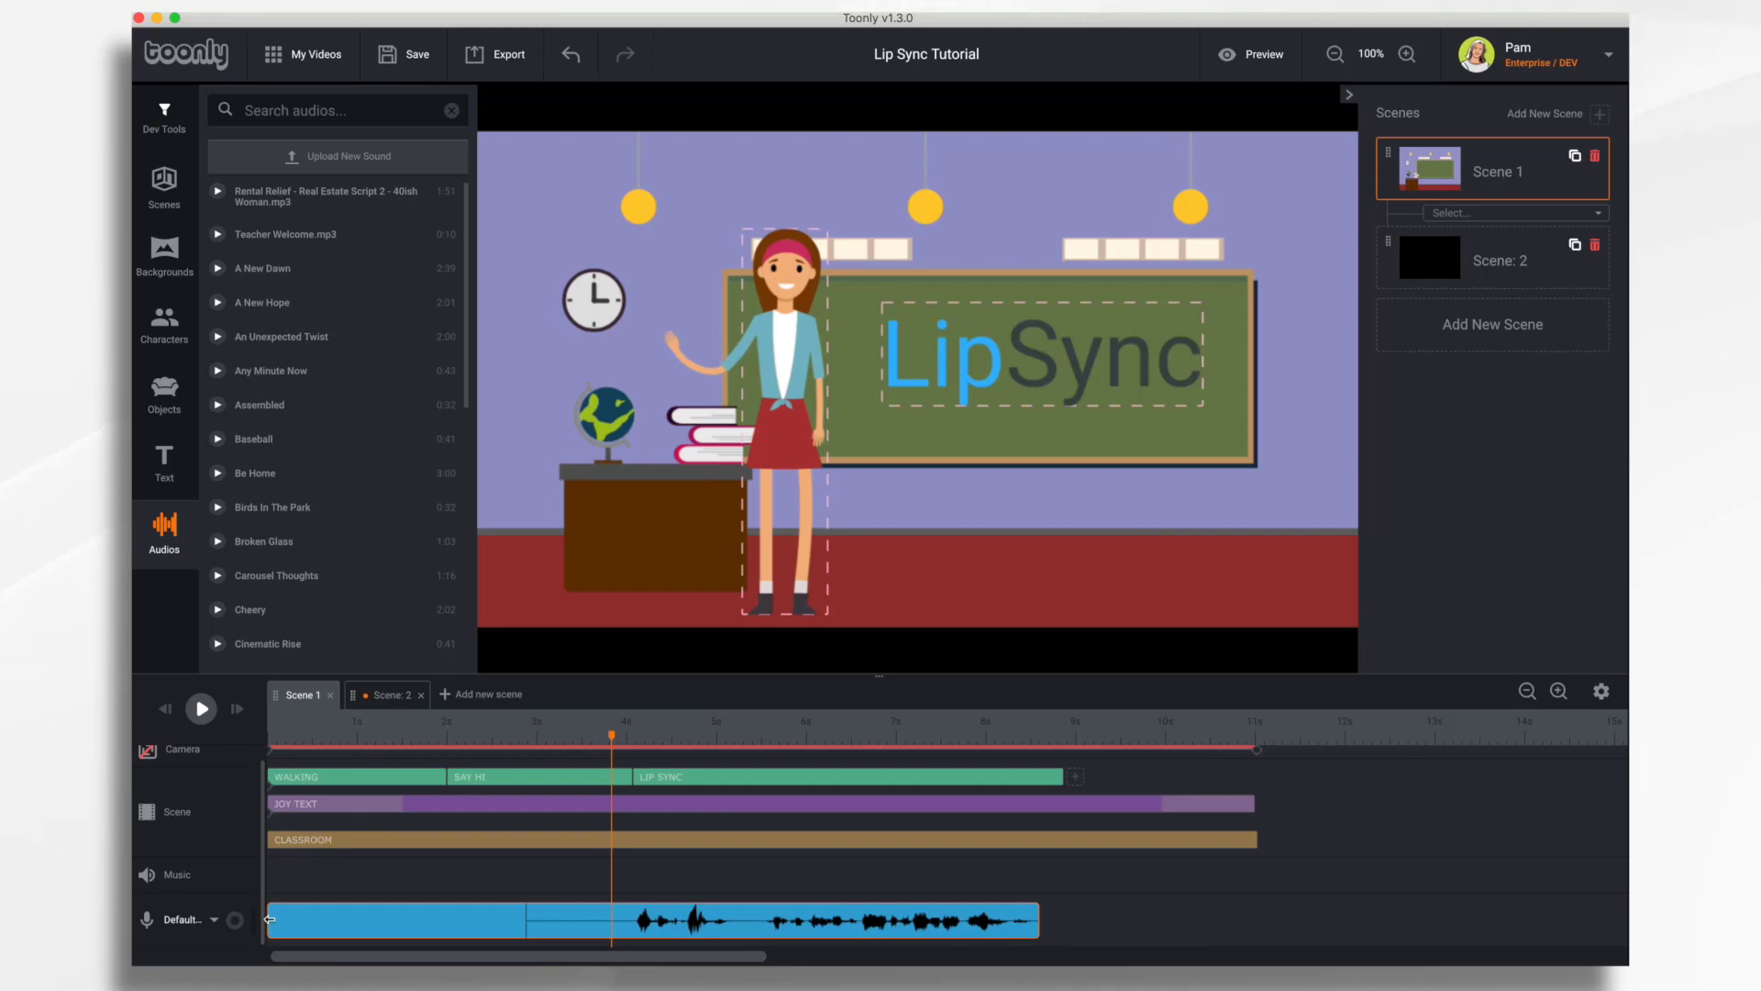
pyautogui.moveTo(270, 919); pyautogui.dragTo(630, 937)
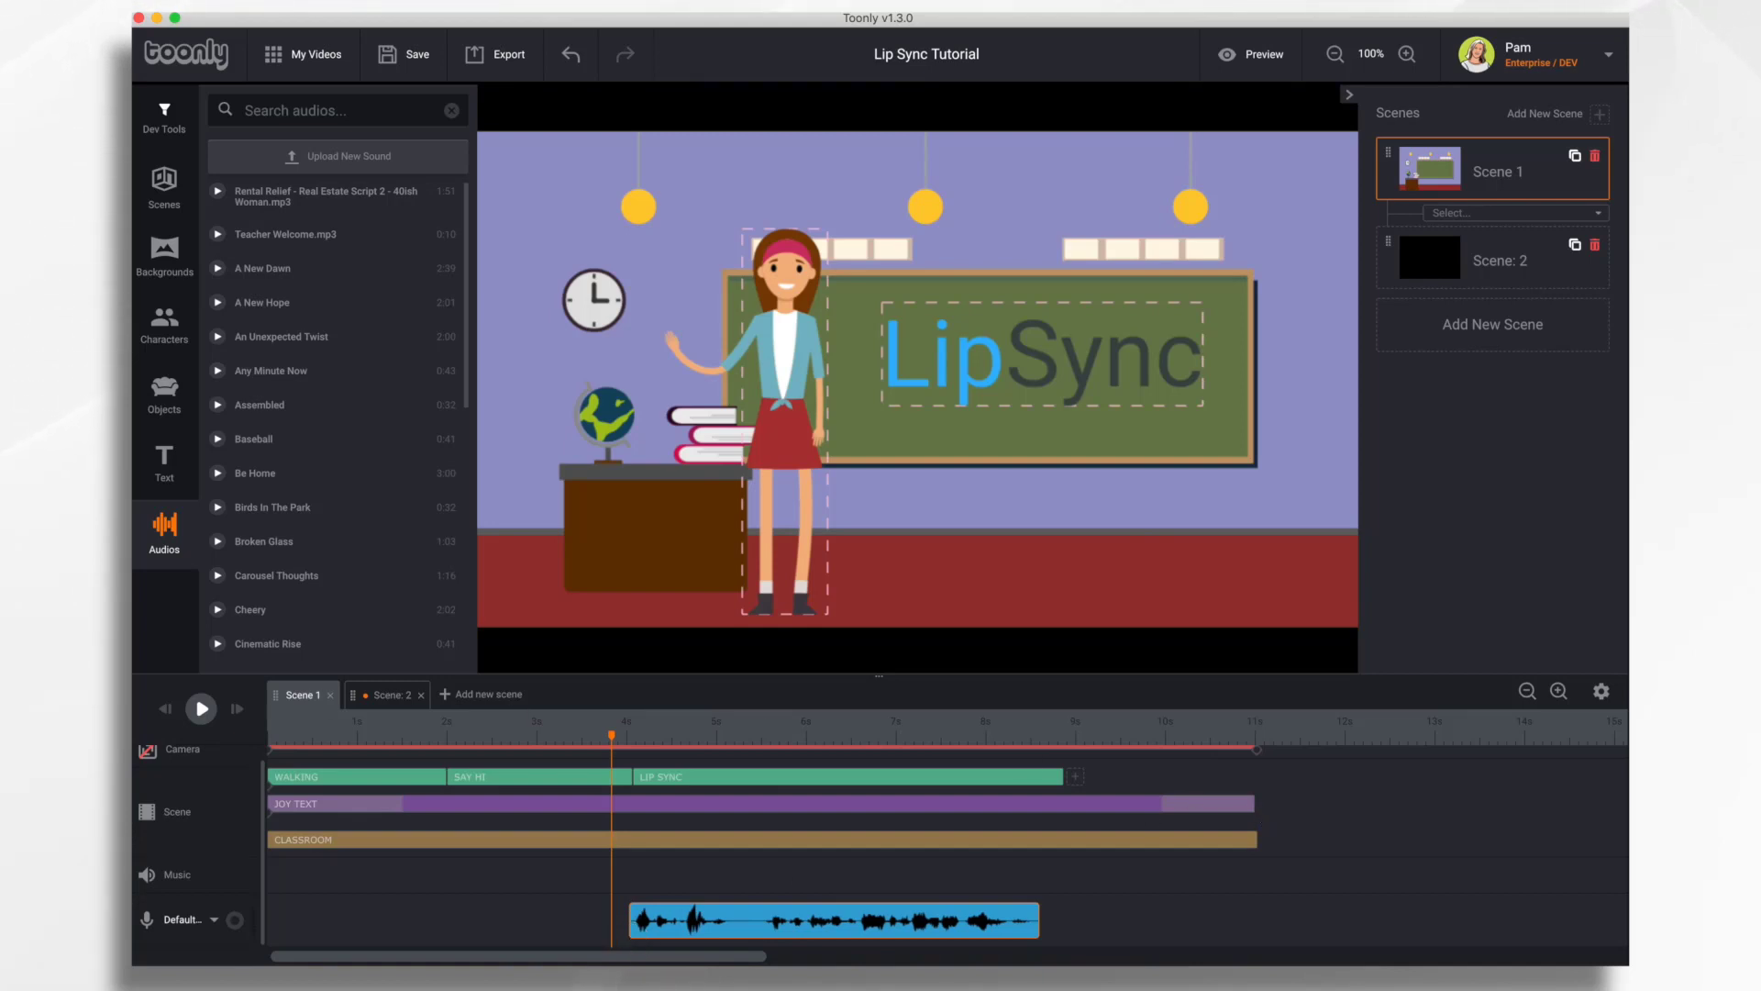
pyautogui.click(165, 709)
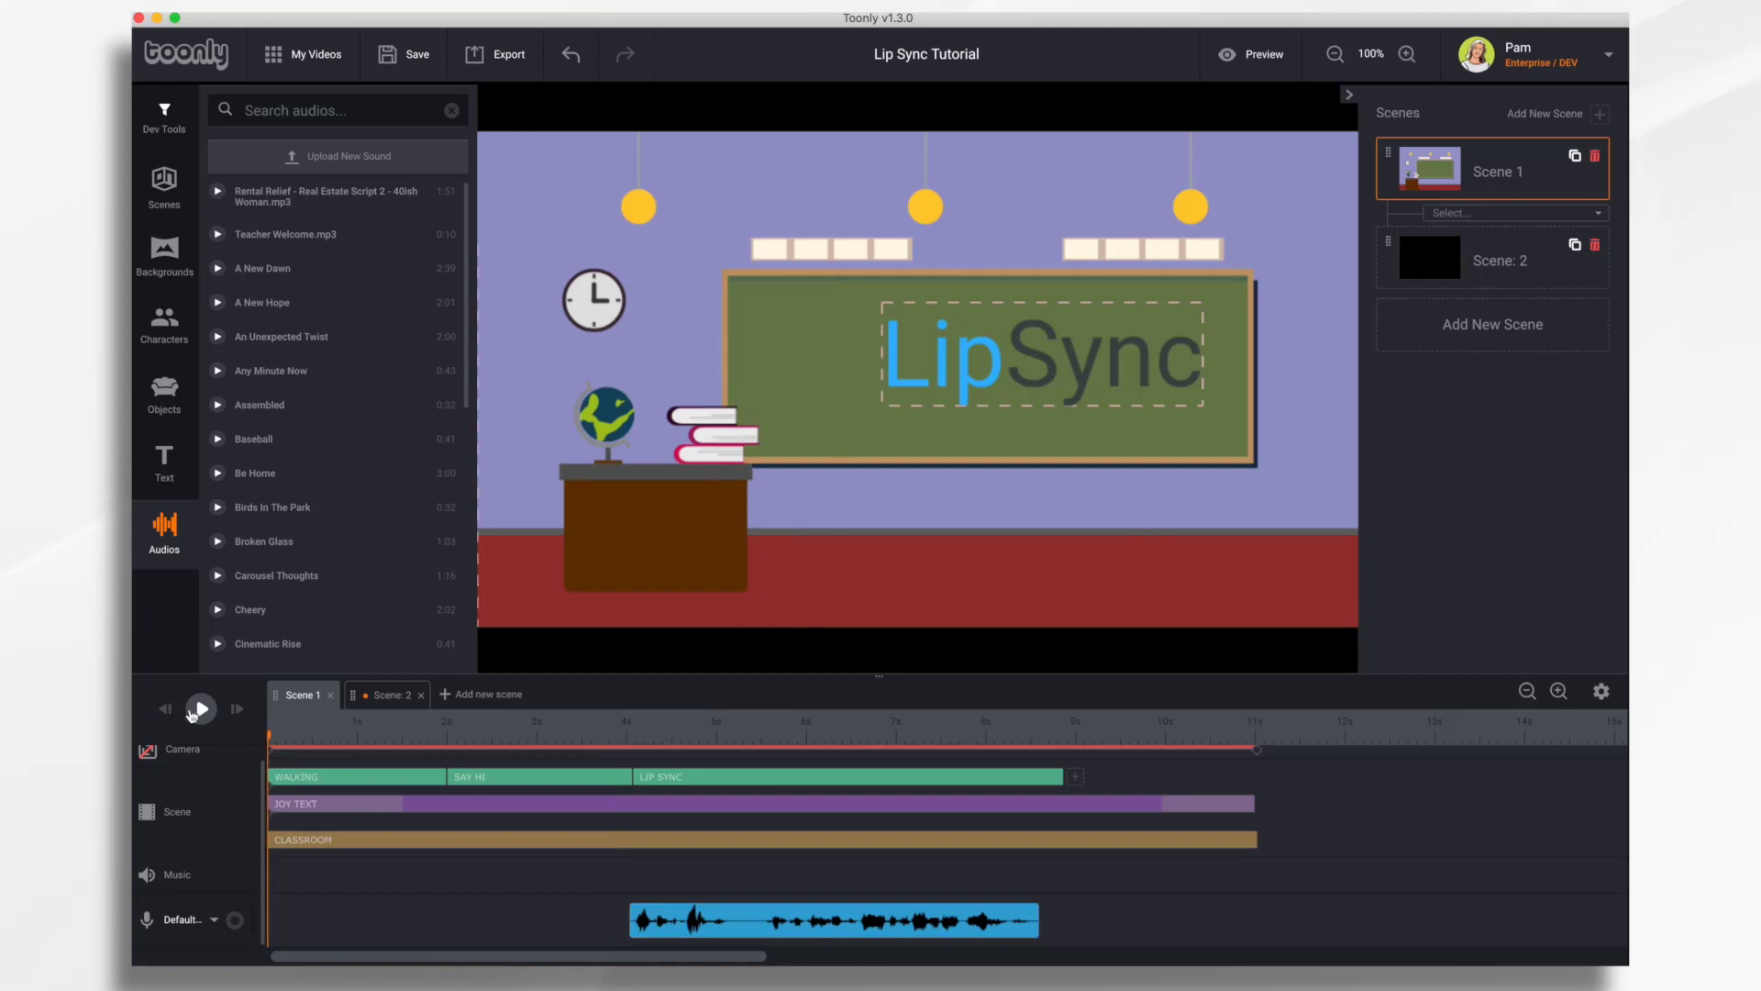
pyautogui.click(198, 709)
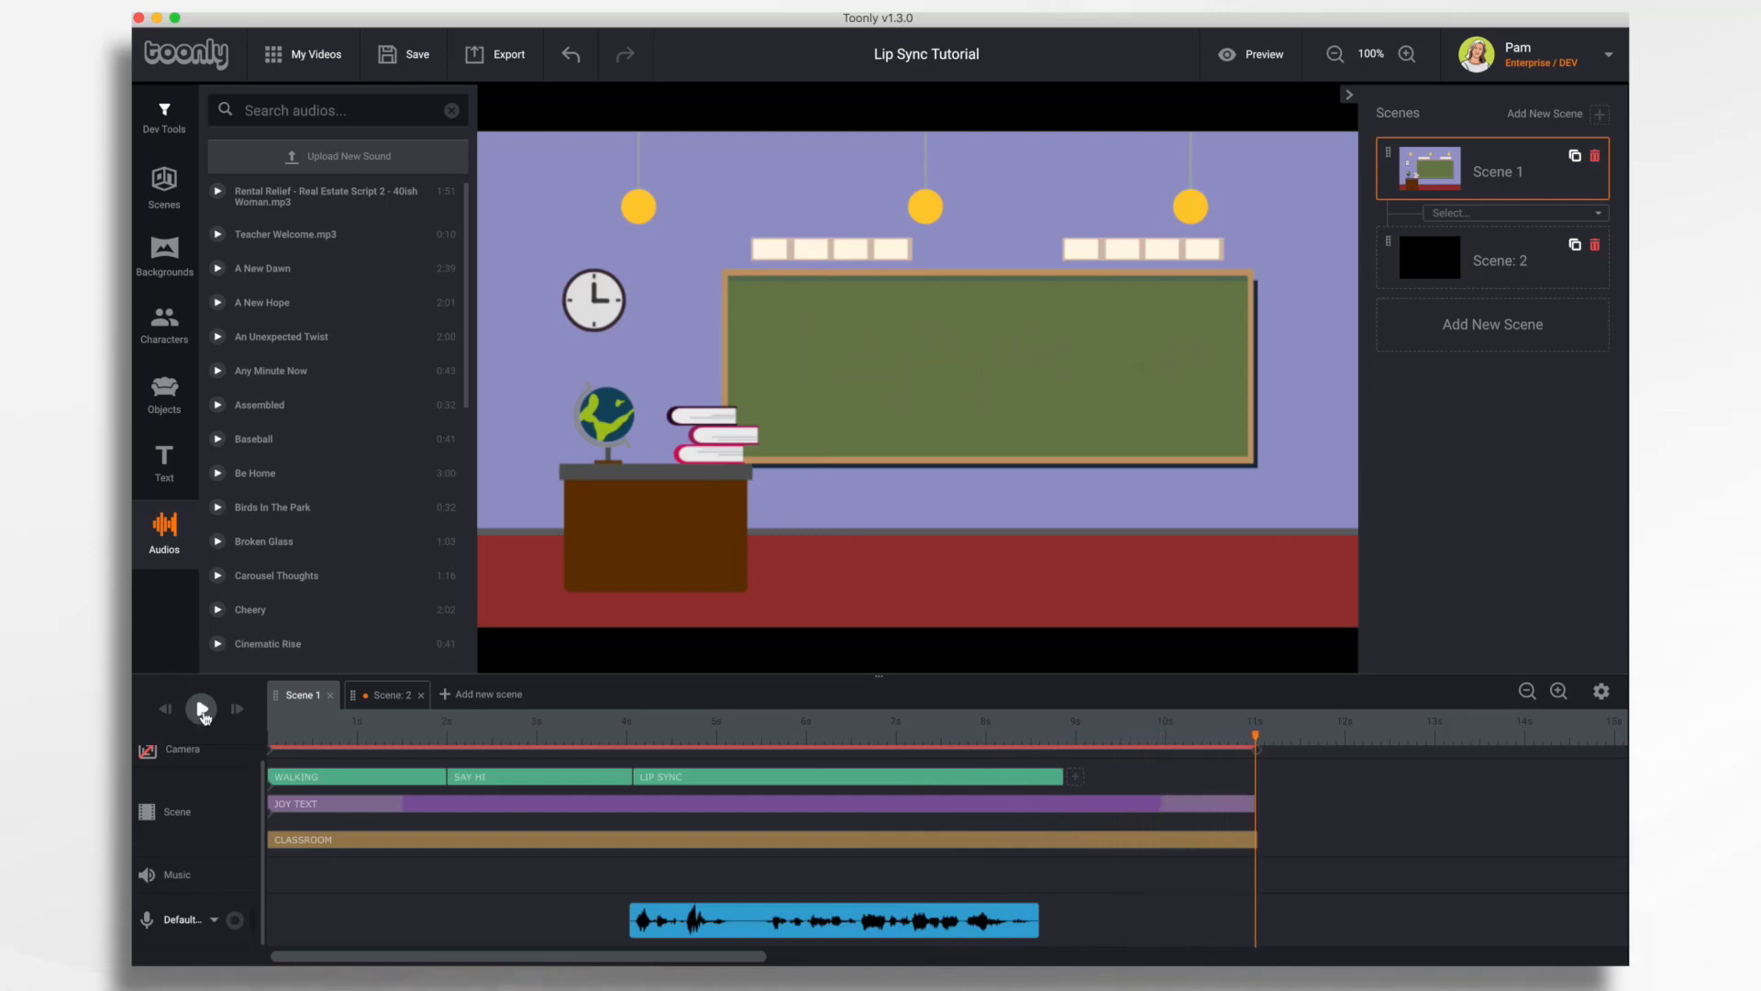
pyautogui.click(204, 714)
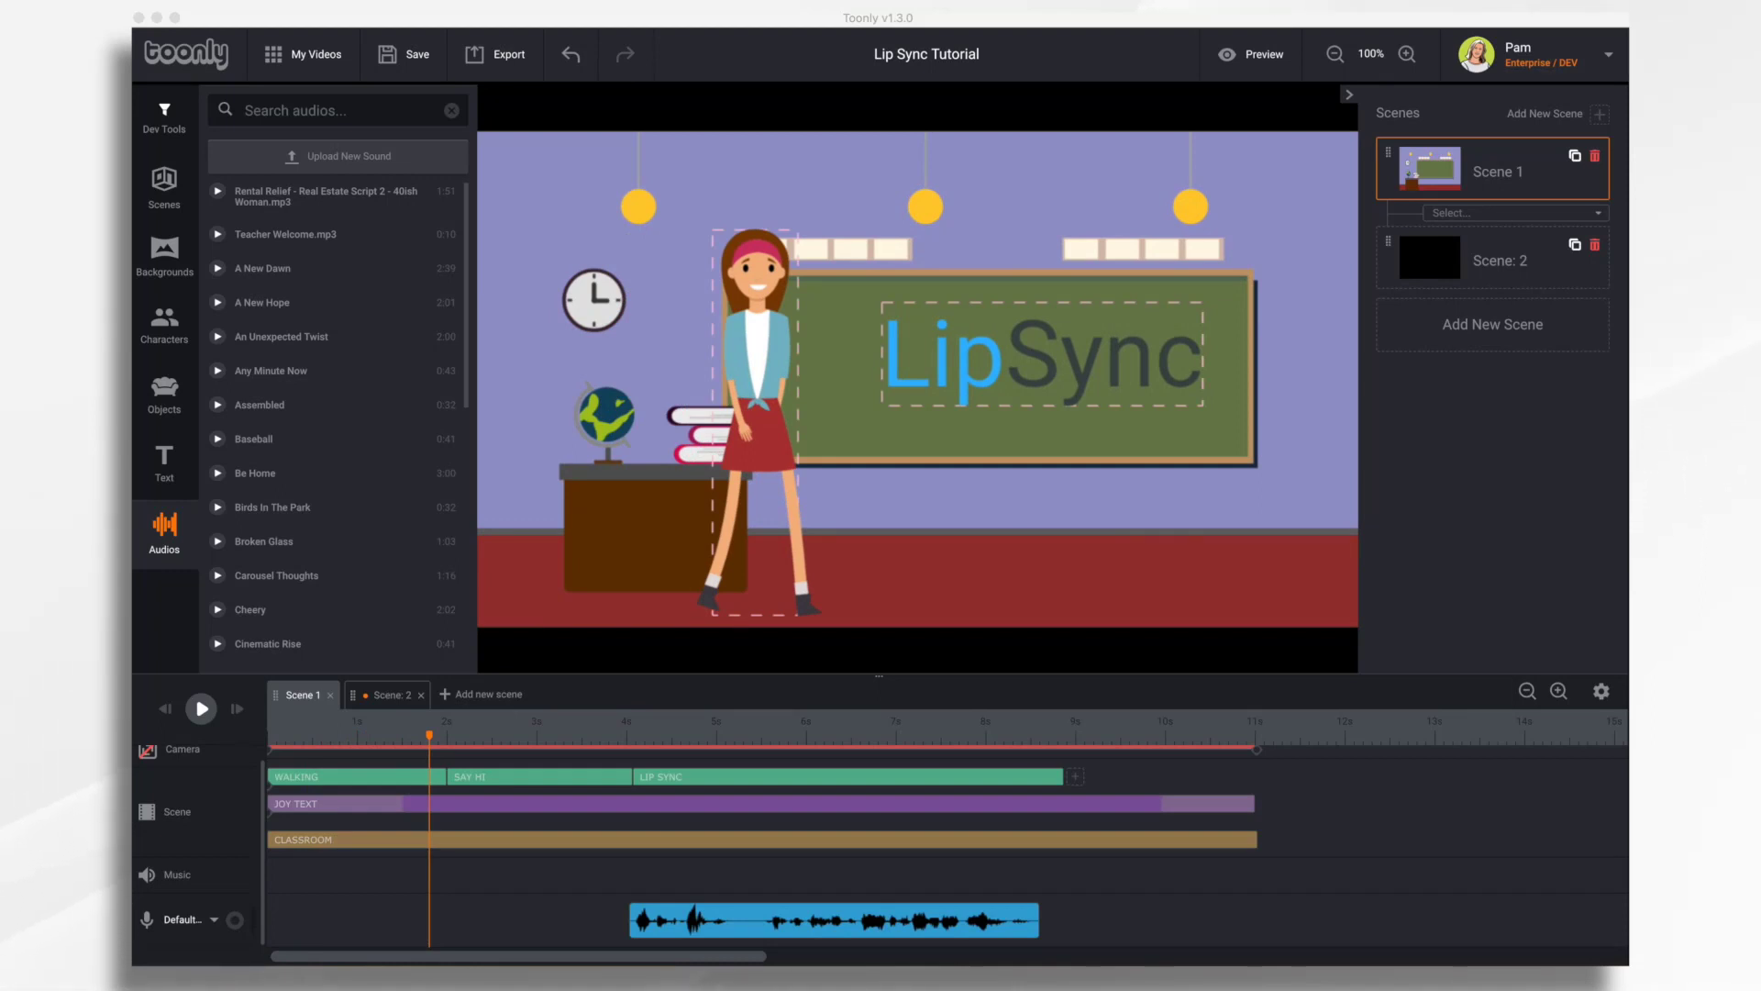
# Remove the Teacher Welcome voice clip through its sound settings.
pyautogui.click(860, 919)
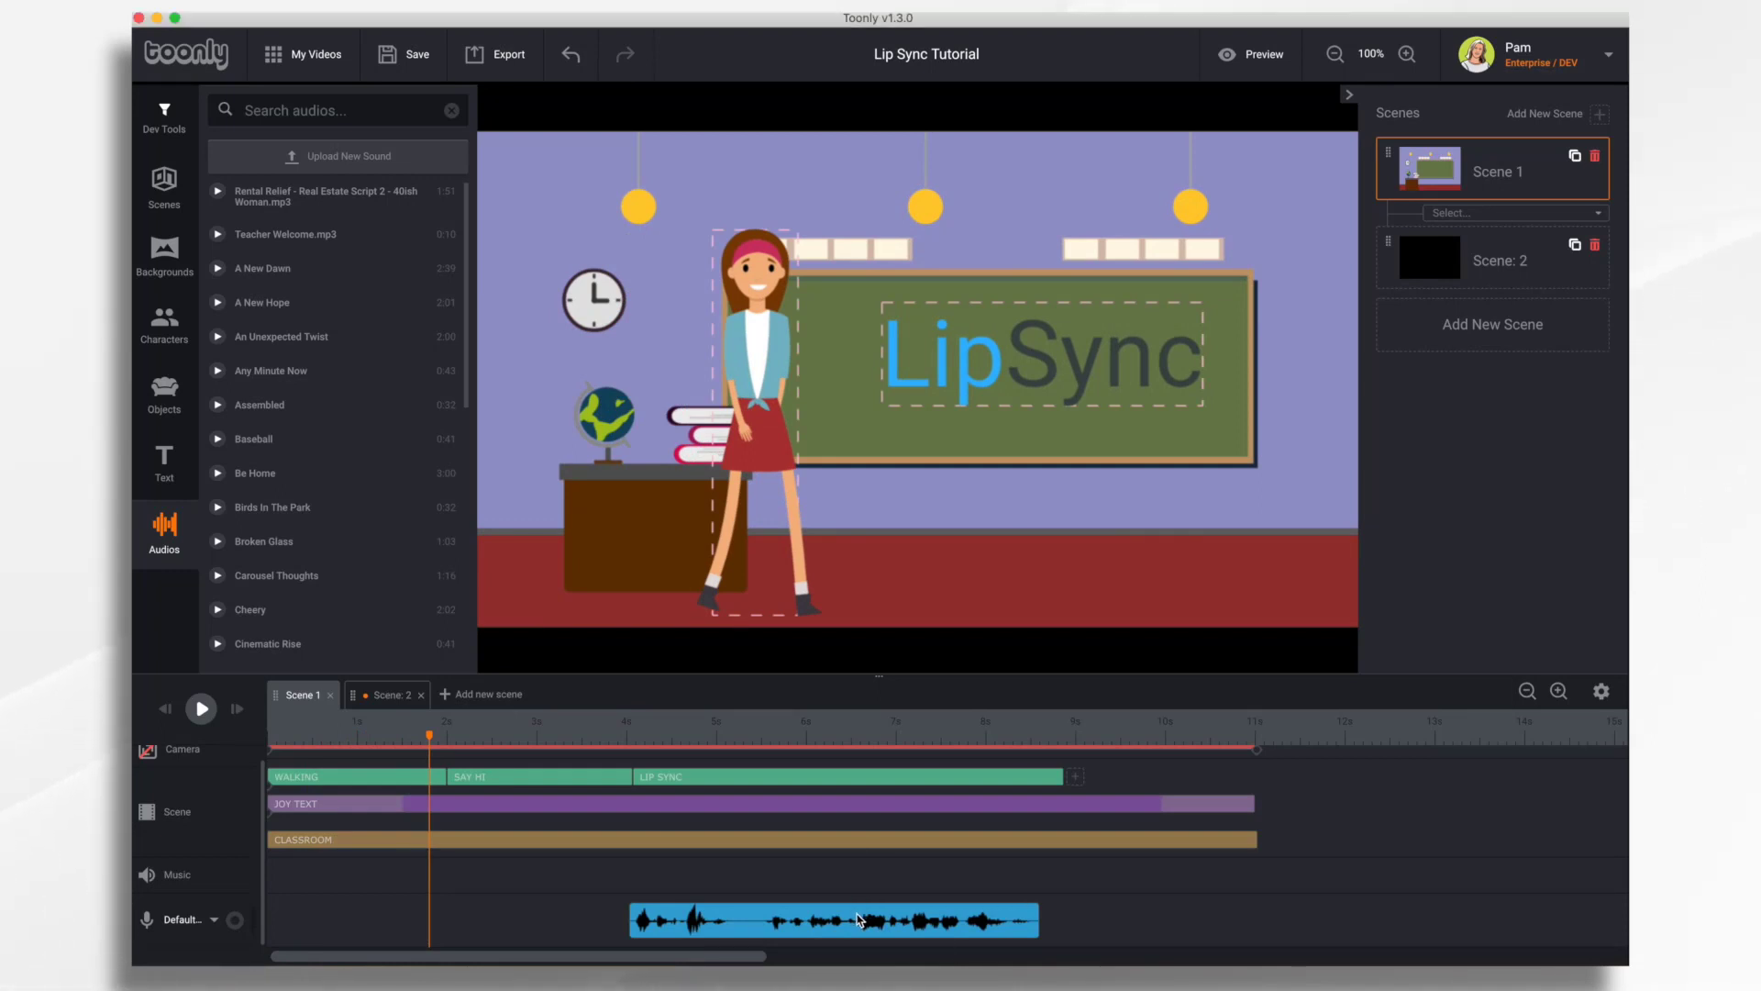
pyautogui.click(857, 914)
pyautogui.click(857, 913)
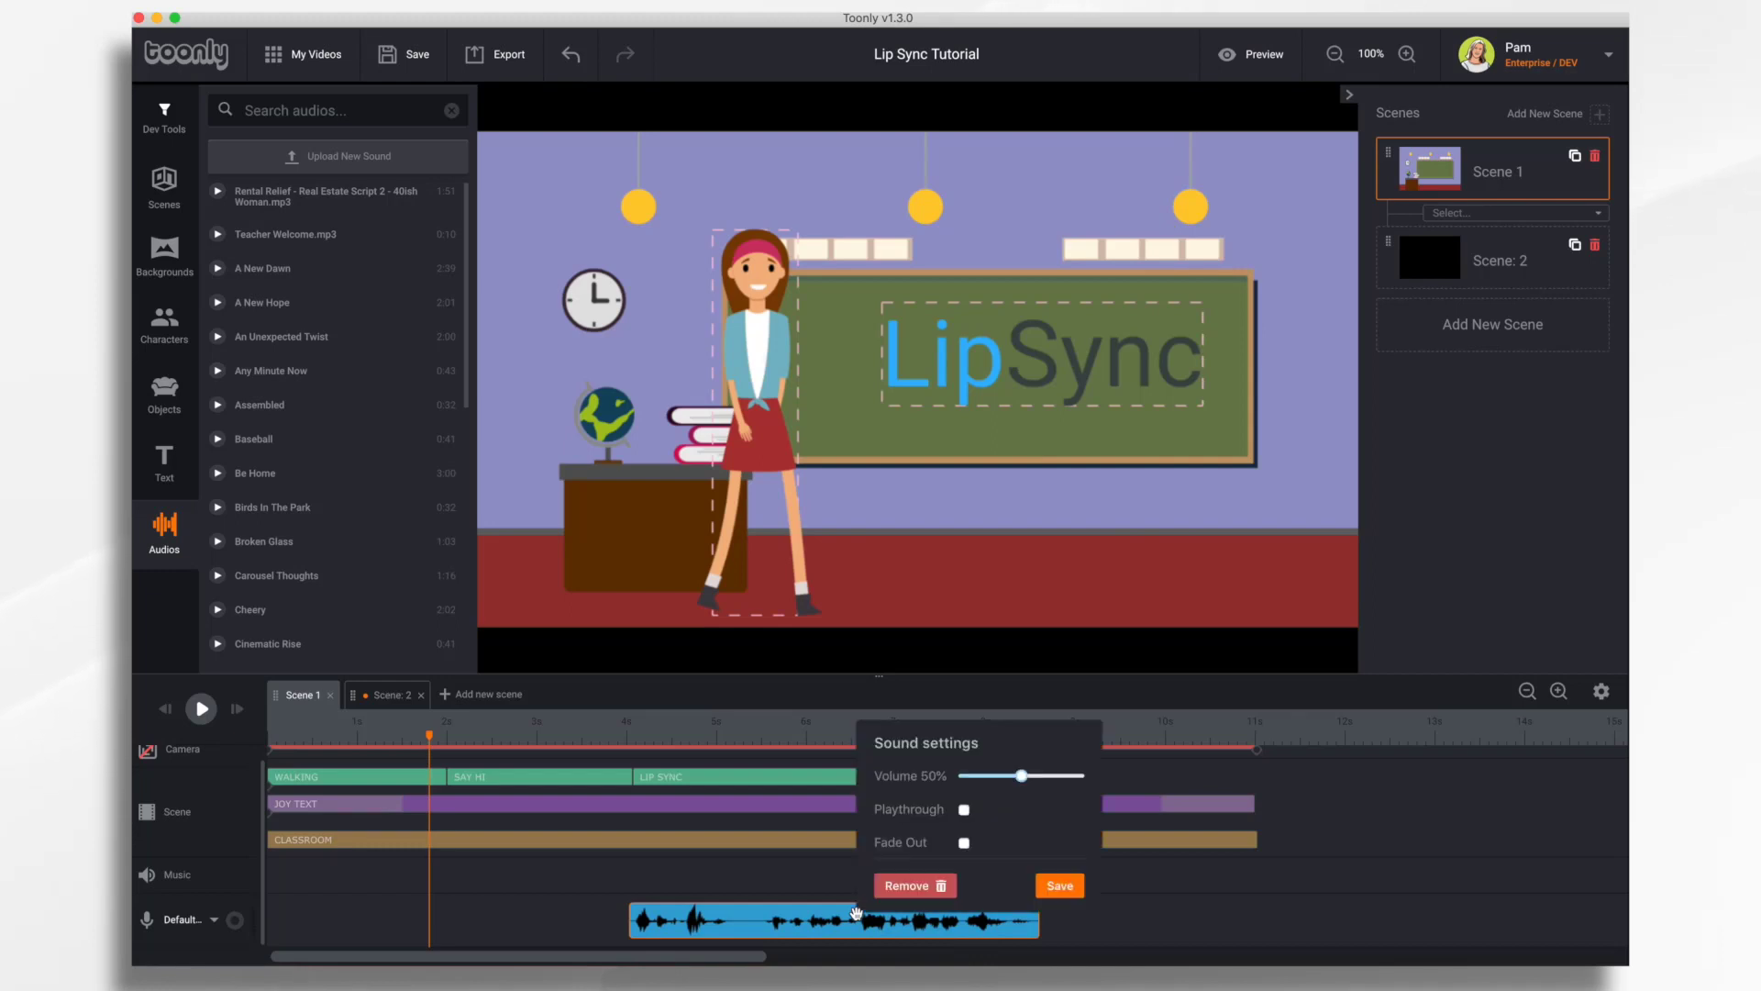
pyautogui.click(921, 887)
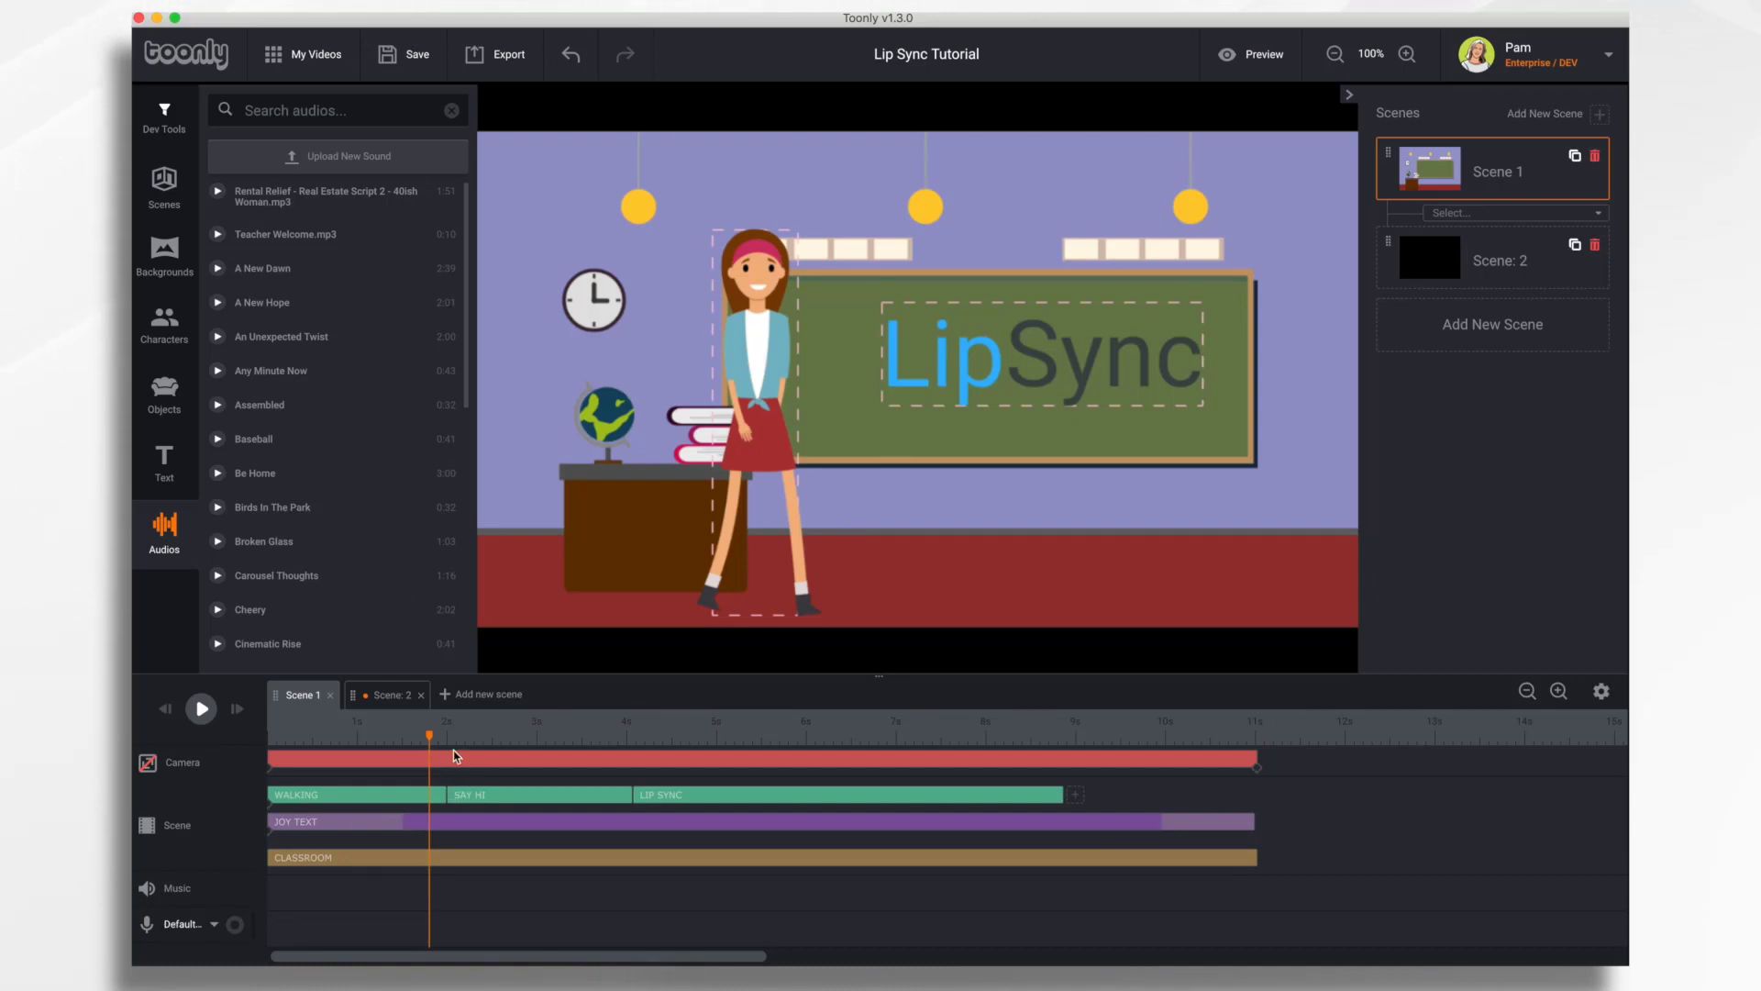
# Move the playhead to about the 4-second mark.
pyautogui.moveTo(430, 741); pyautogui.dragTo(639, 775)
pyautogui.rightClick(639, 775)
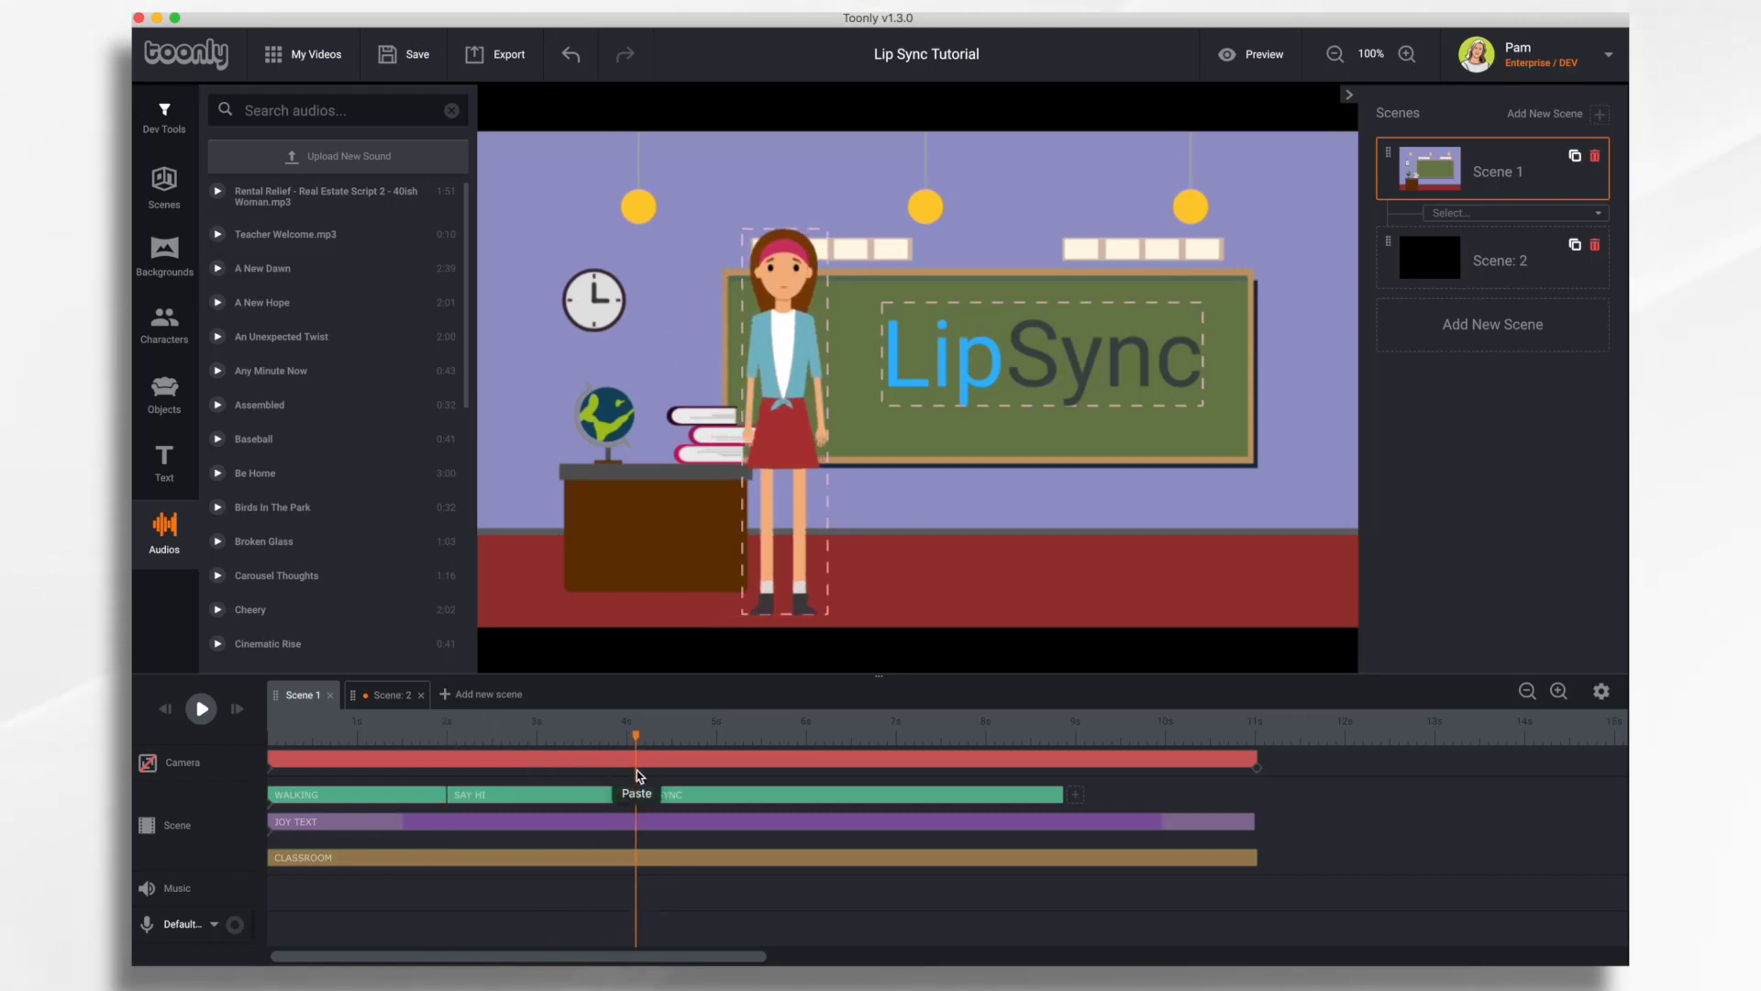
pyautogui.click(637, 792)
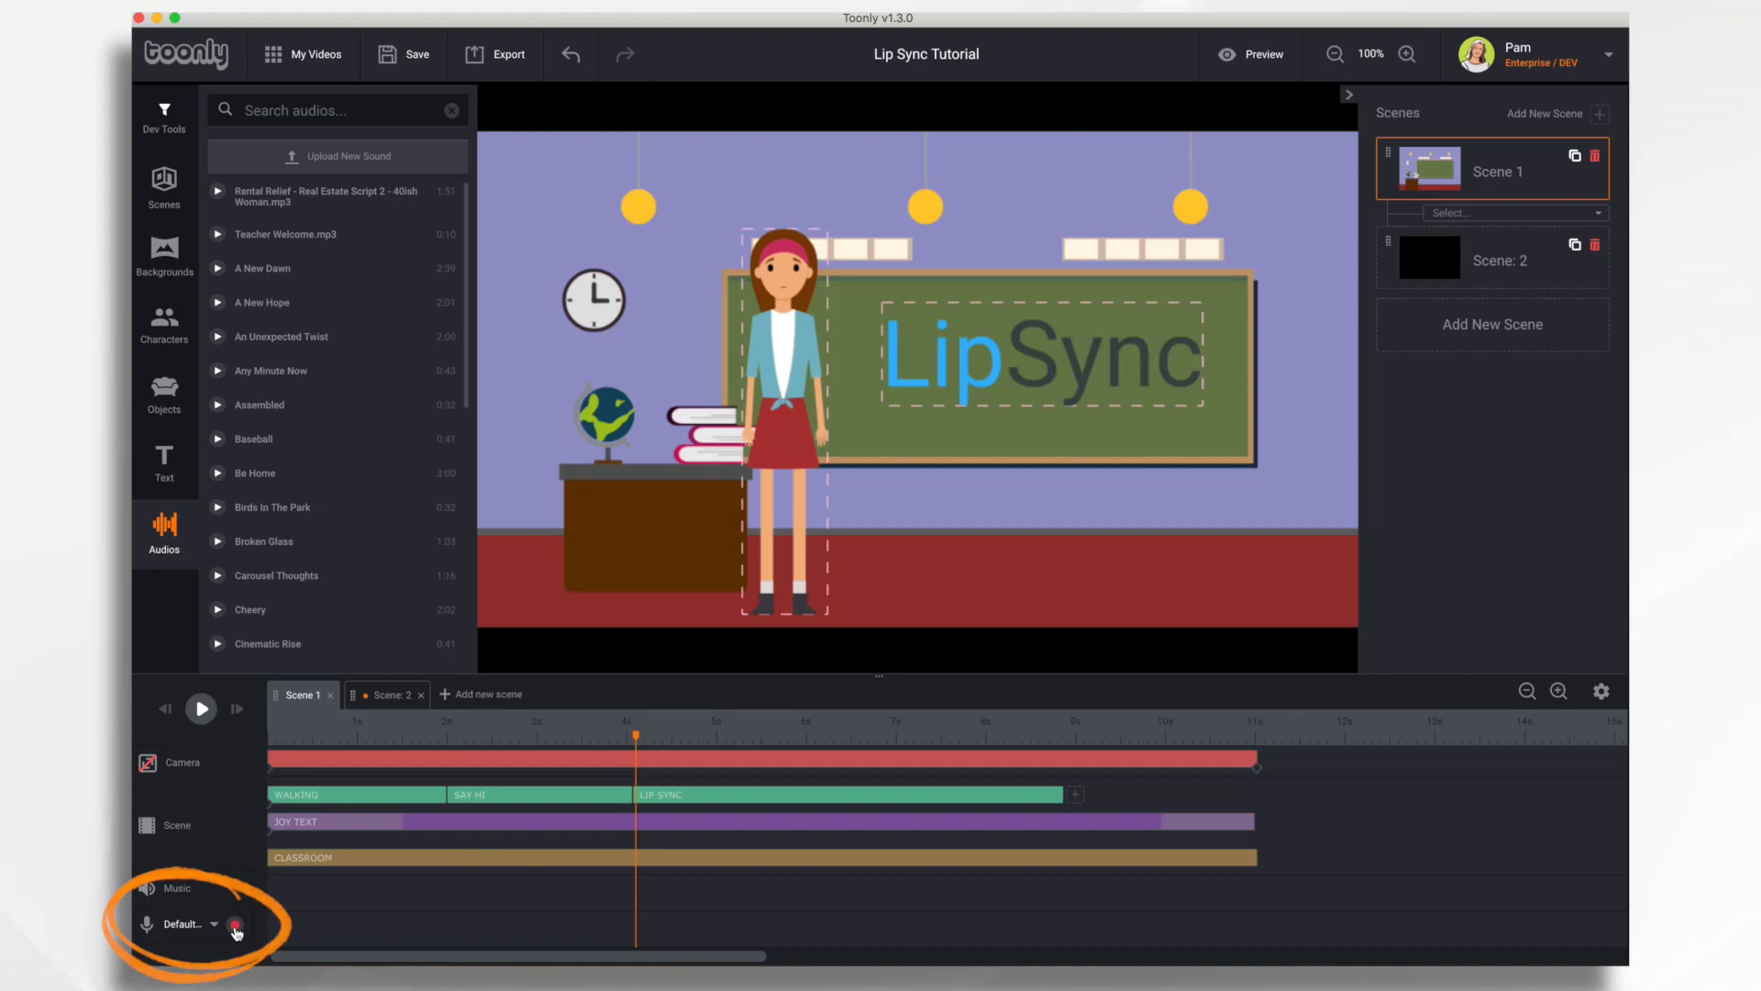
# Record a microphone voiceover on the Default track starting at 4 seconds.
pyautogui.click(236, 927)
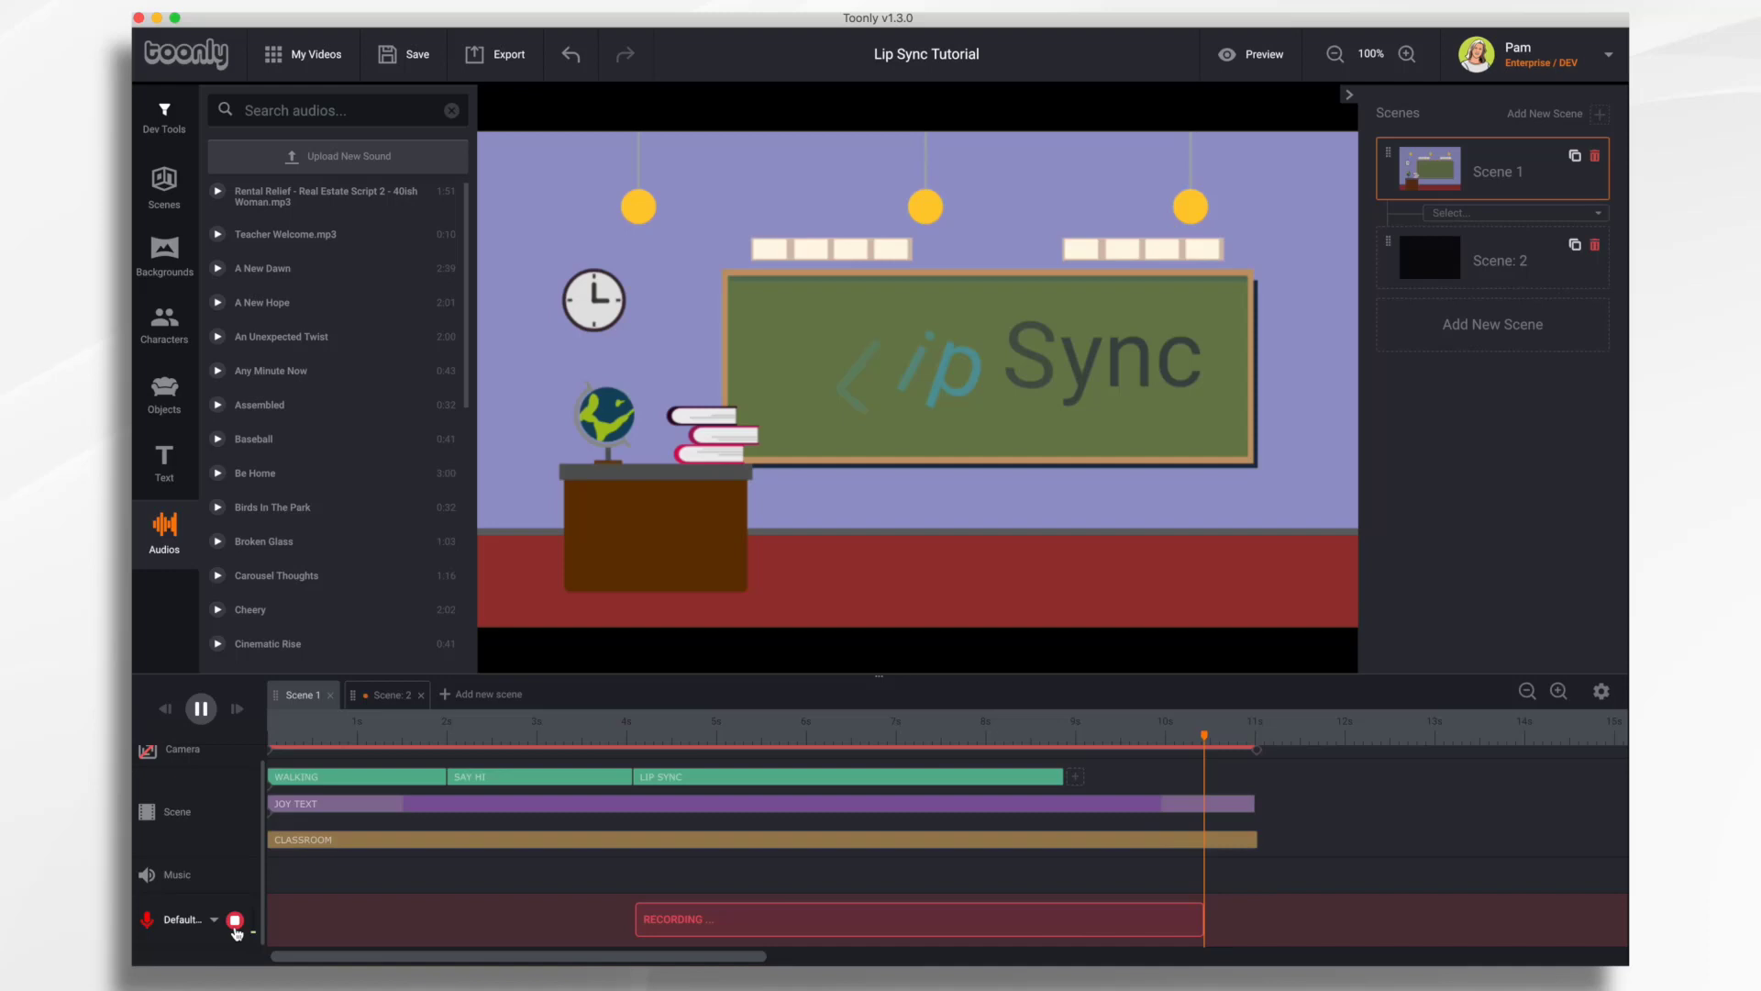
pyautogui.click(235, 926)
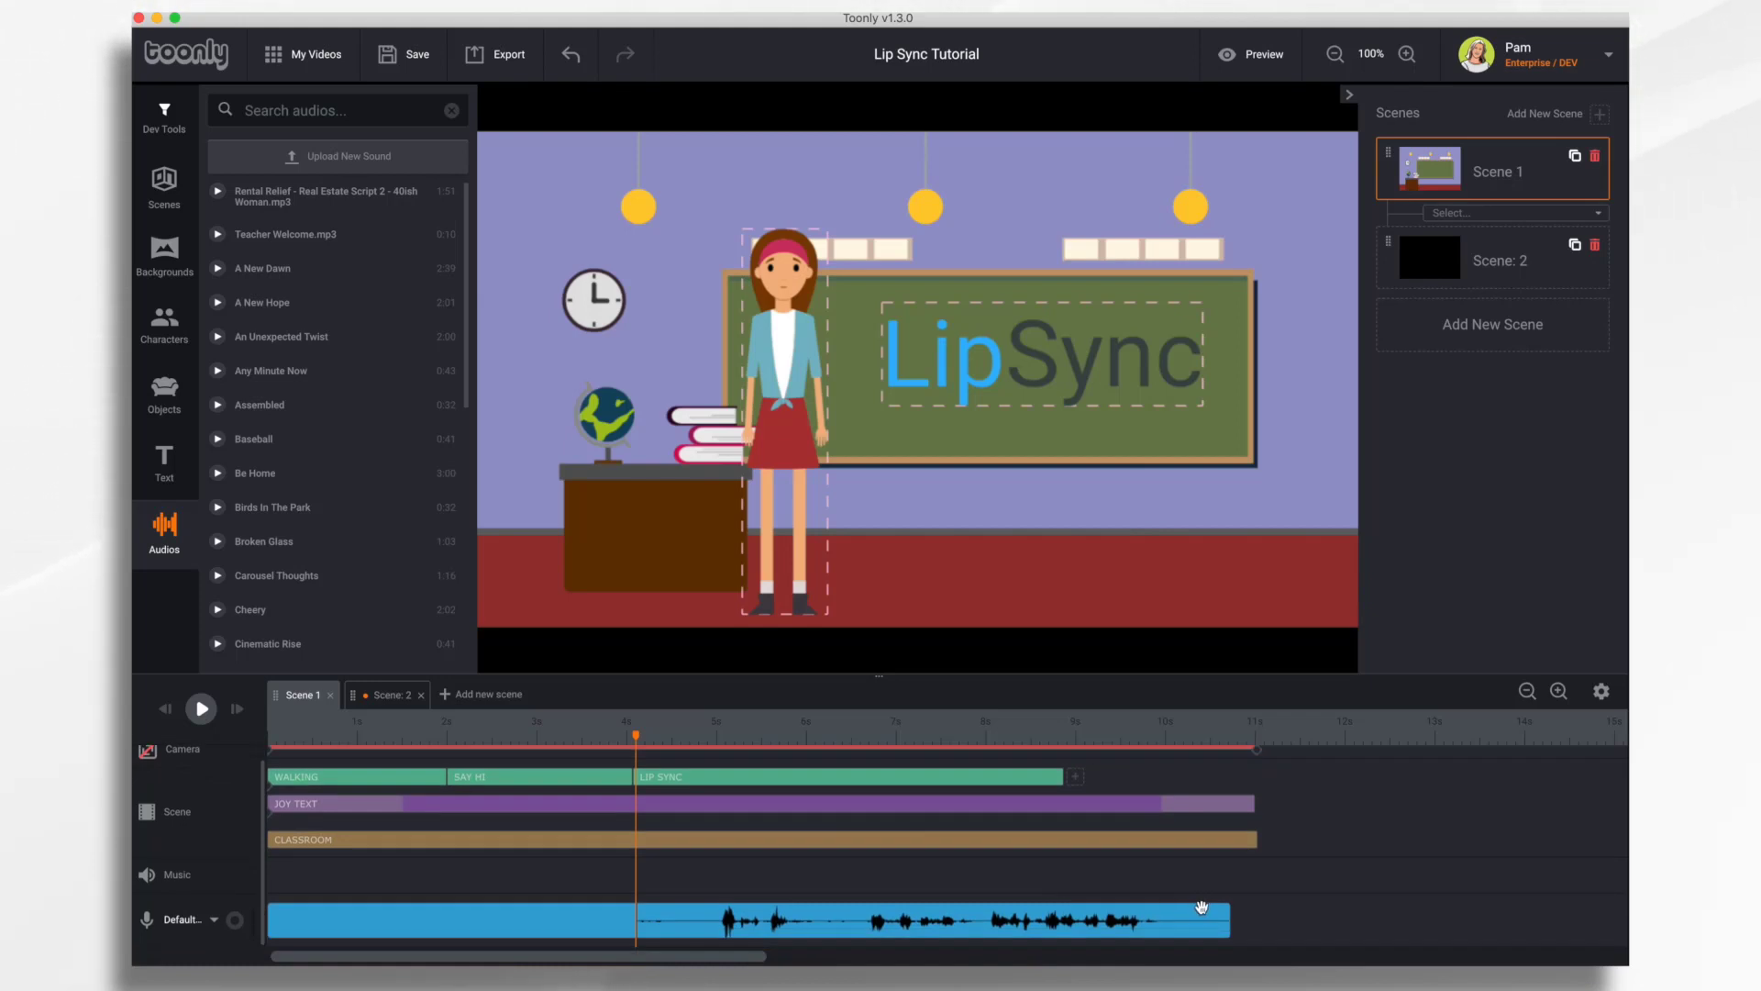
# Turn off Playthrough for the recorded voiceover and save its sound settings.
pyautogui.click(1197, 917)
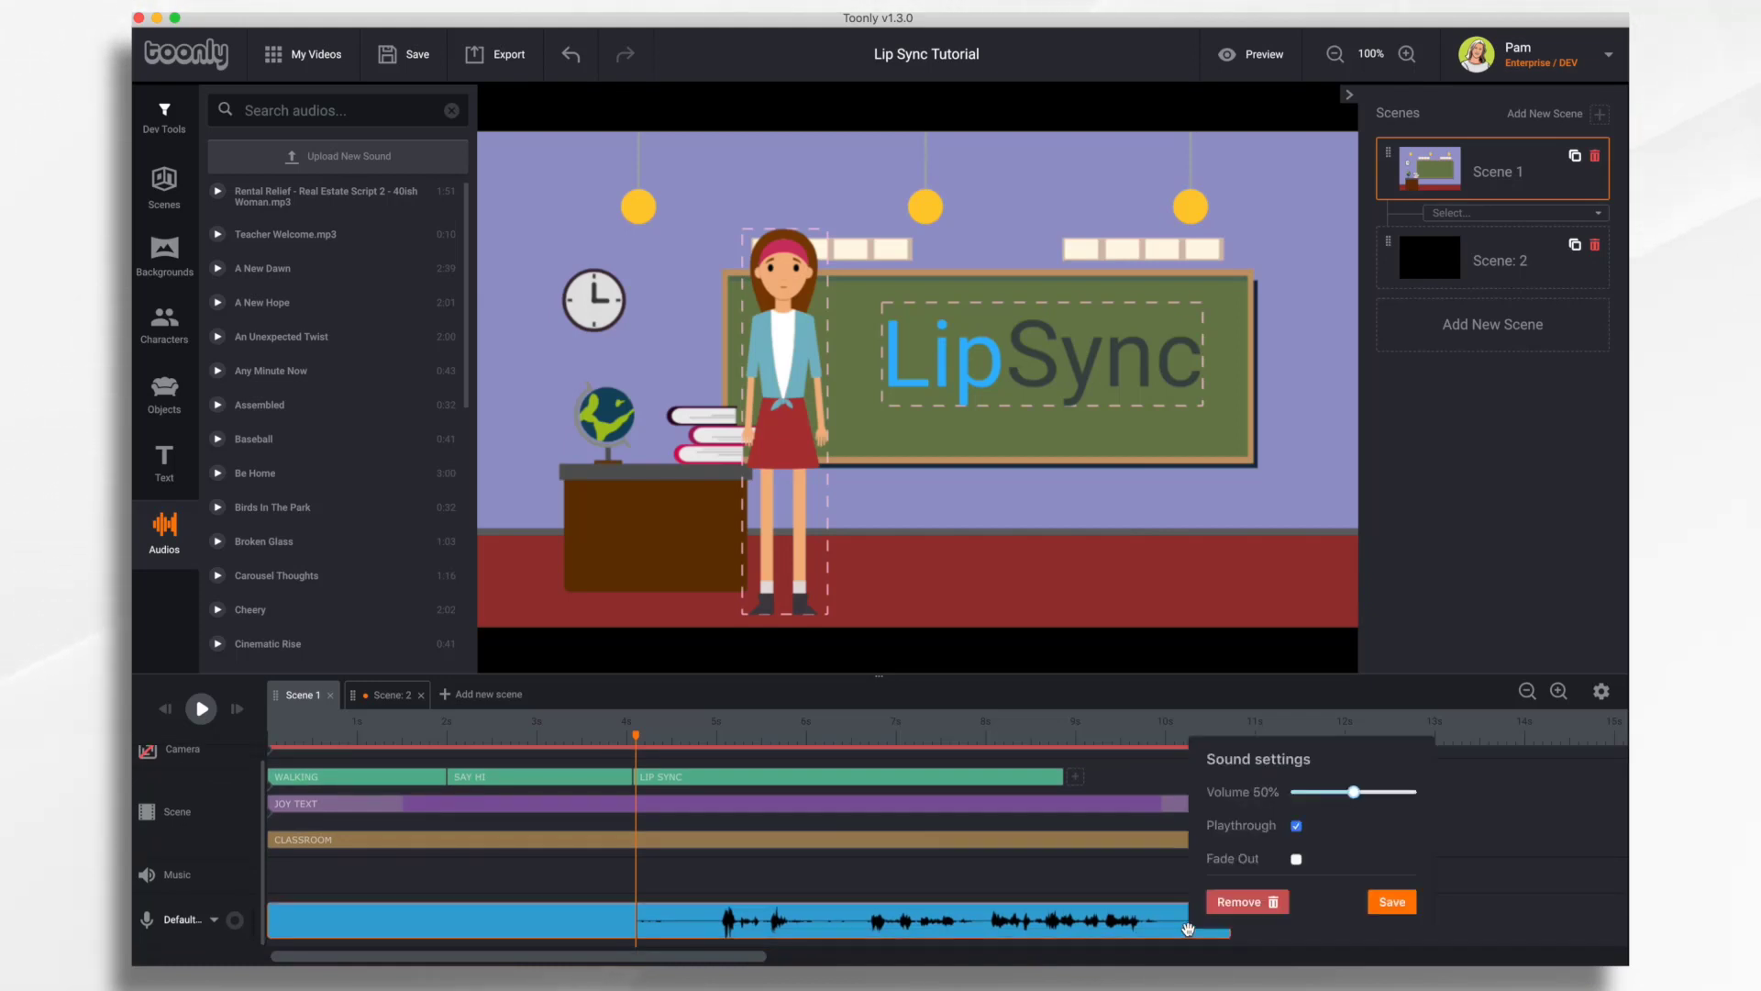
pyautogui.click(1297, 827)
pyautogui.click(1411, 908)
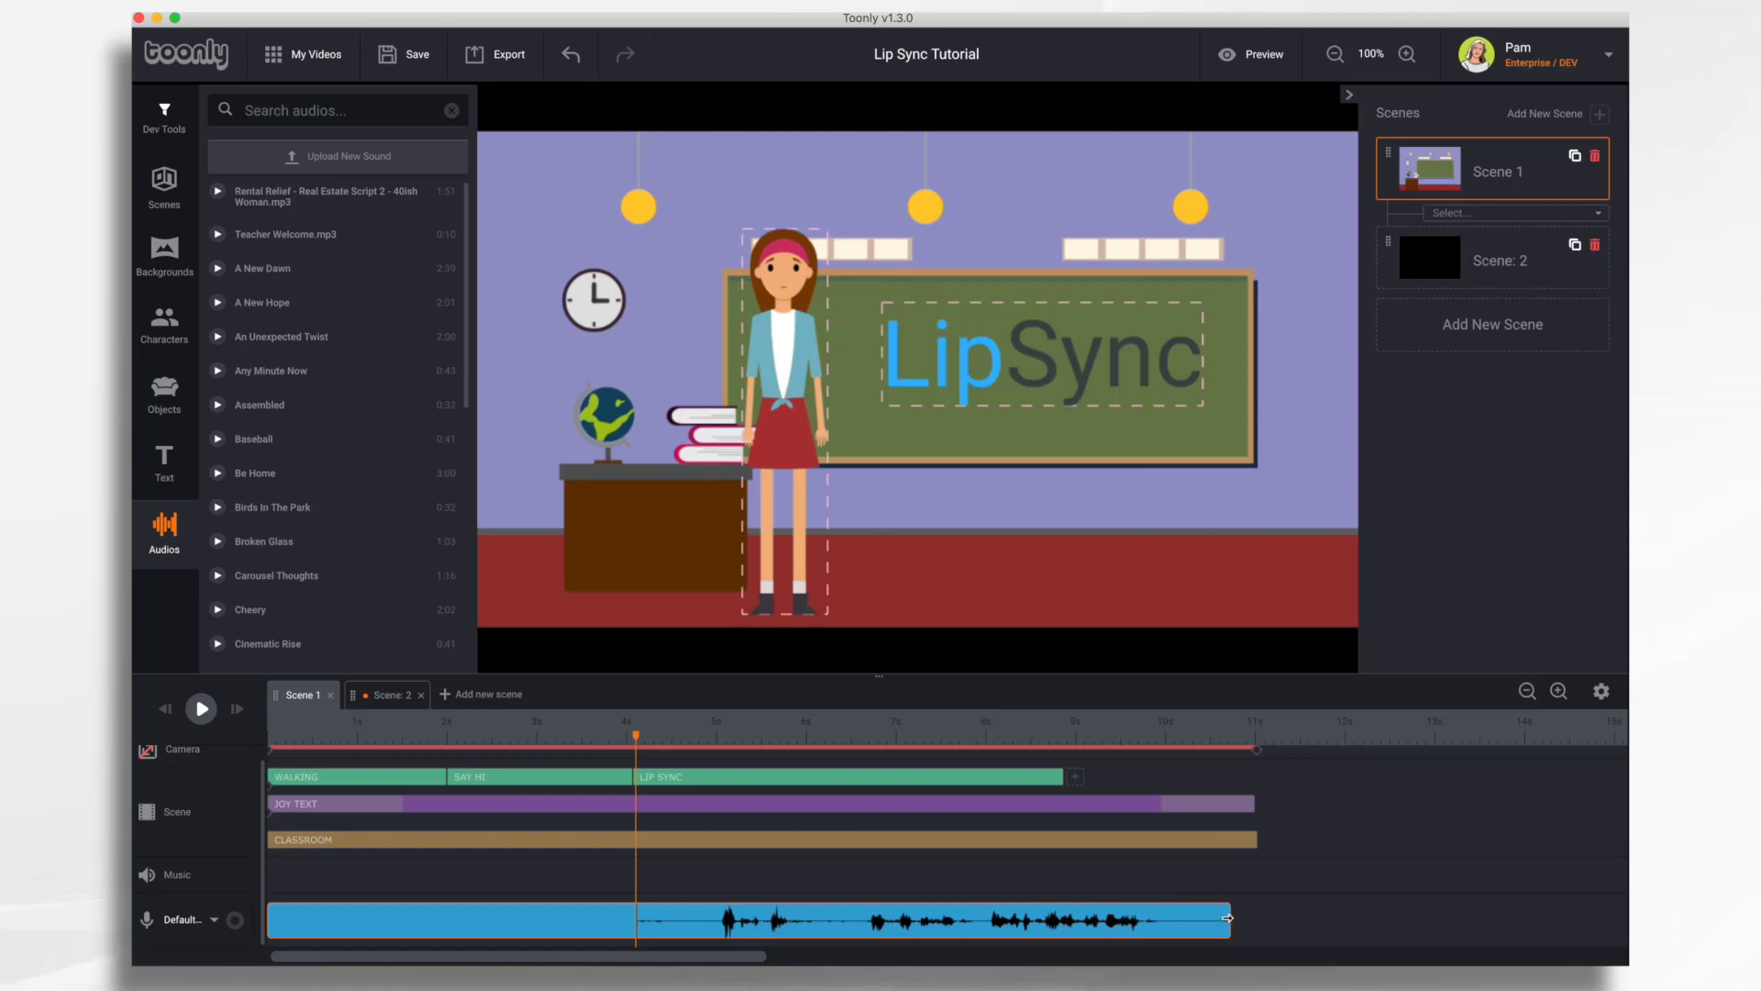
# Trim the voiceover's silent ends, start it around 4s, and lengthen LIP SYNC slightly.
pyautogui.moveTo(1230, 919); pyautogui.dragTo(1152, 919)
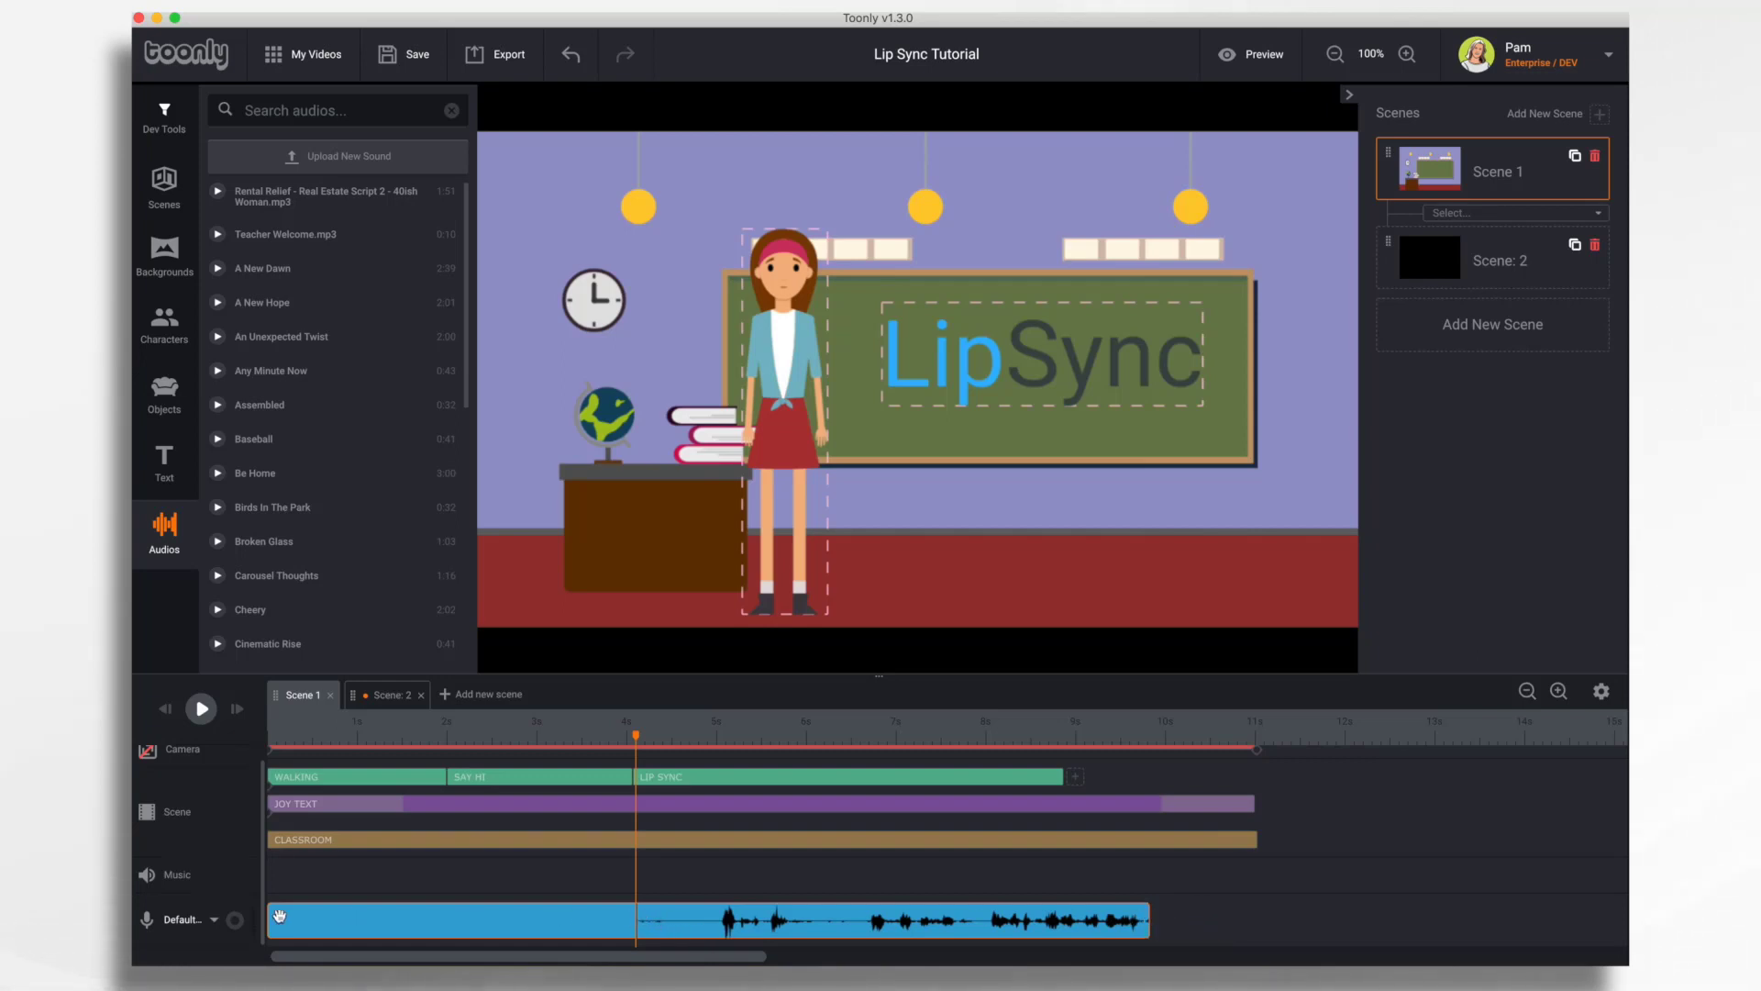
pyautogui.moveTo(269, 919); pyautogui.dragTo(716, 954)
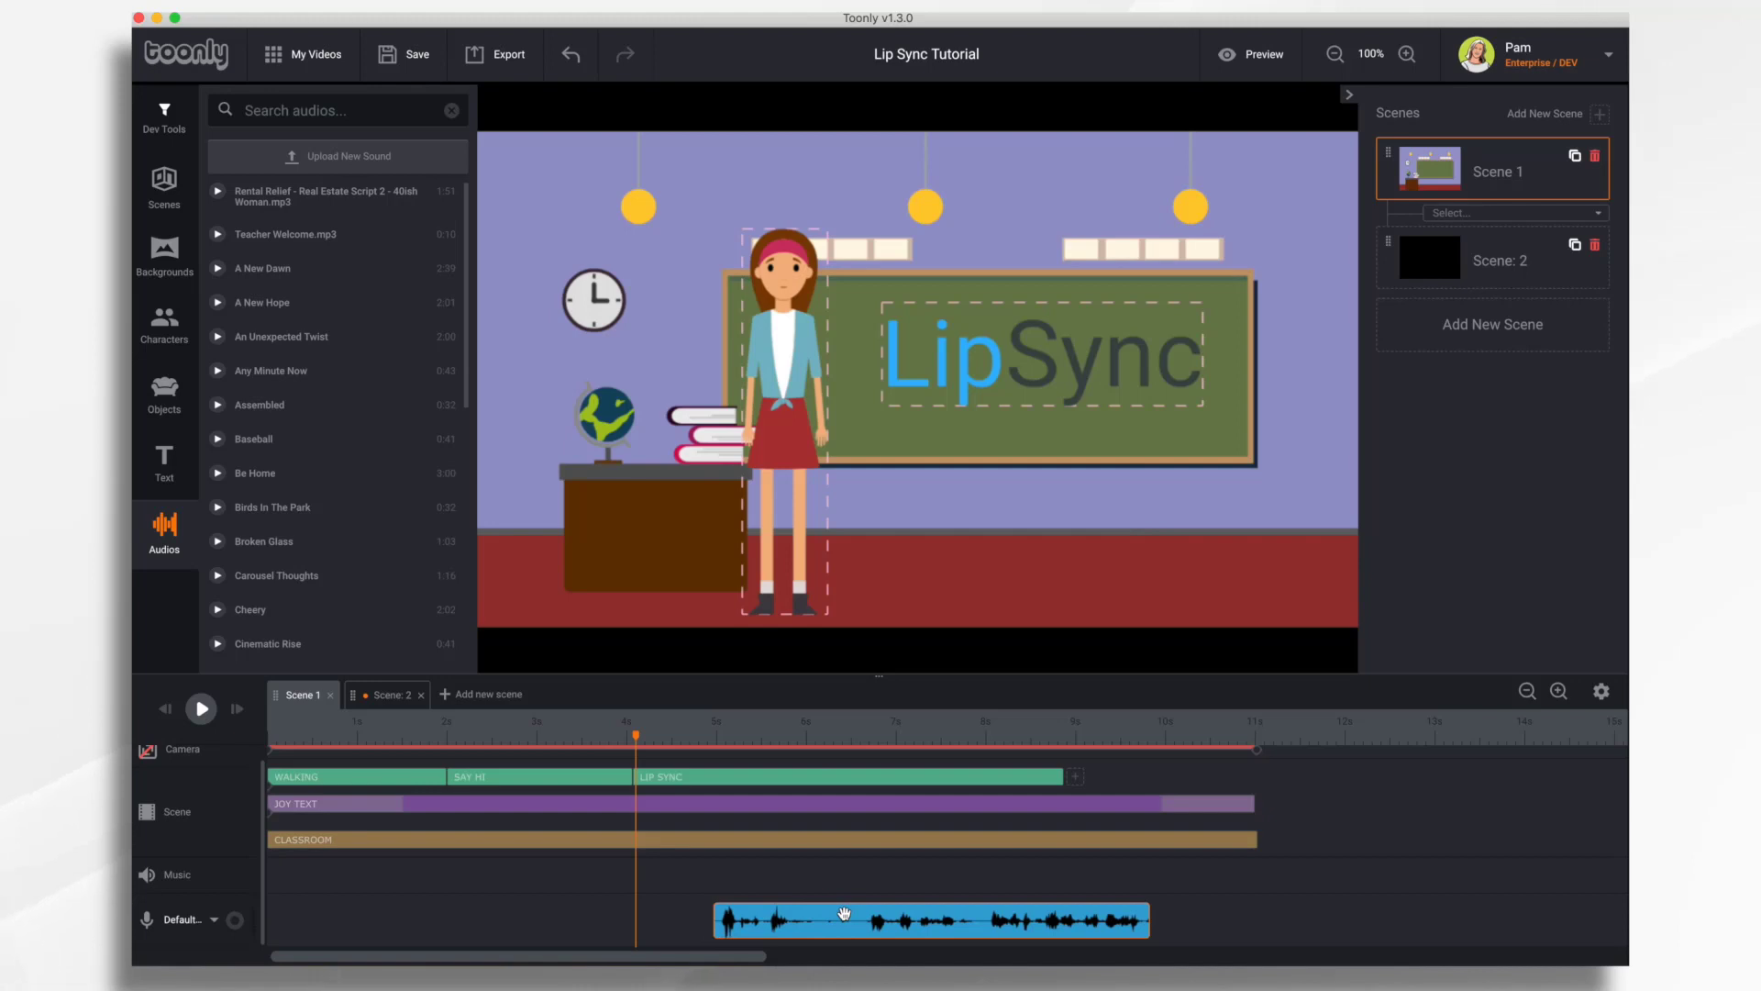
pyautogui.moveTo(844, 912); pyautogui.dragTo(767, 914)
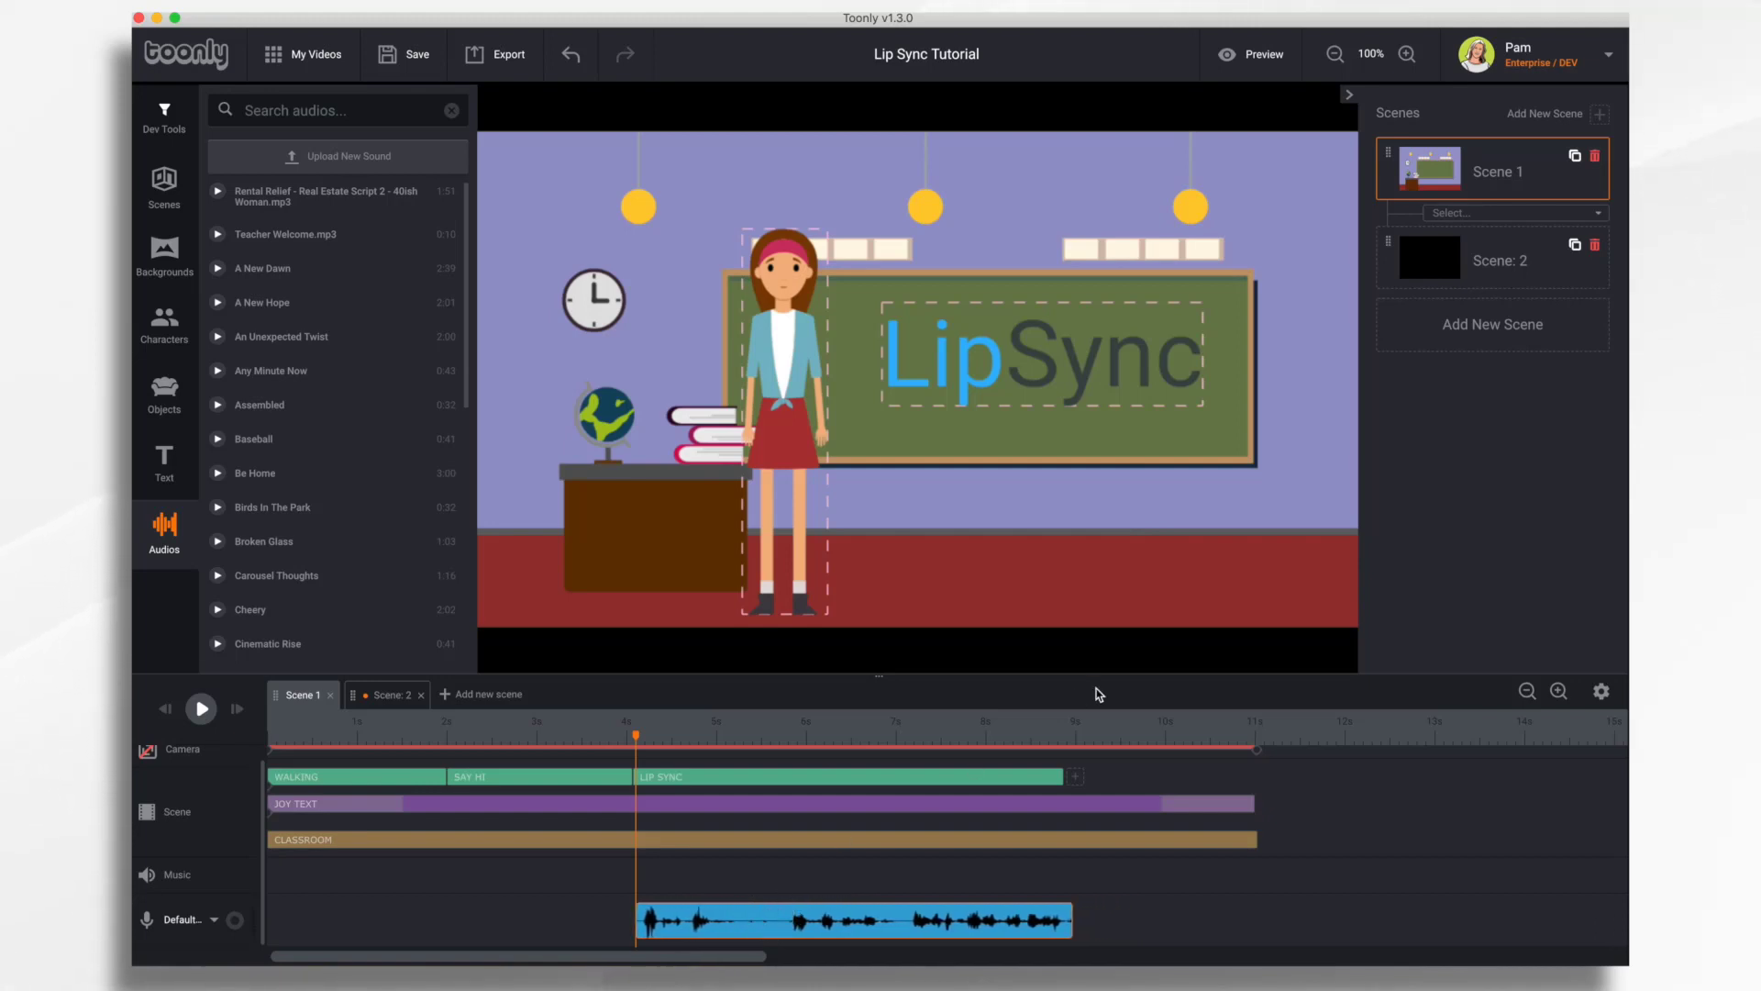
pyautogui.moveTo(1059, 776); pyautogui.dragTo(1082, 776)
# Set the LIP SYNC animation's track to the Voiceover at ~4s and save.
pyautogui.click(1064, 776)
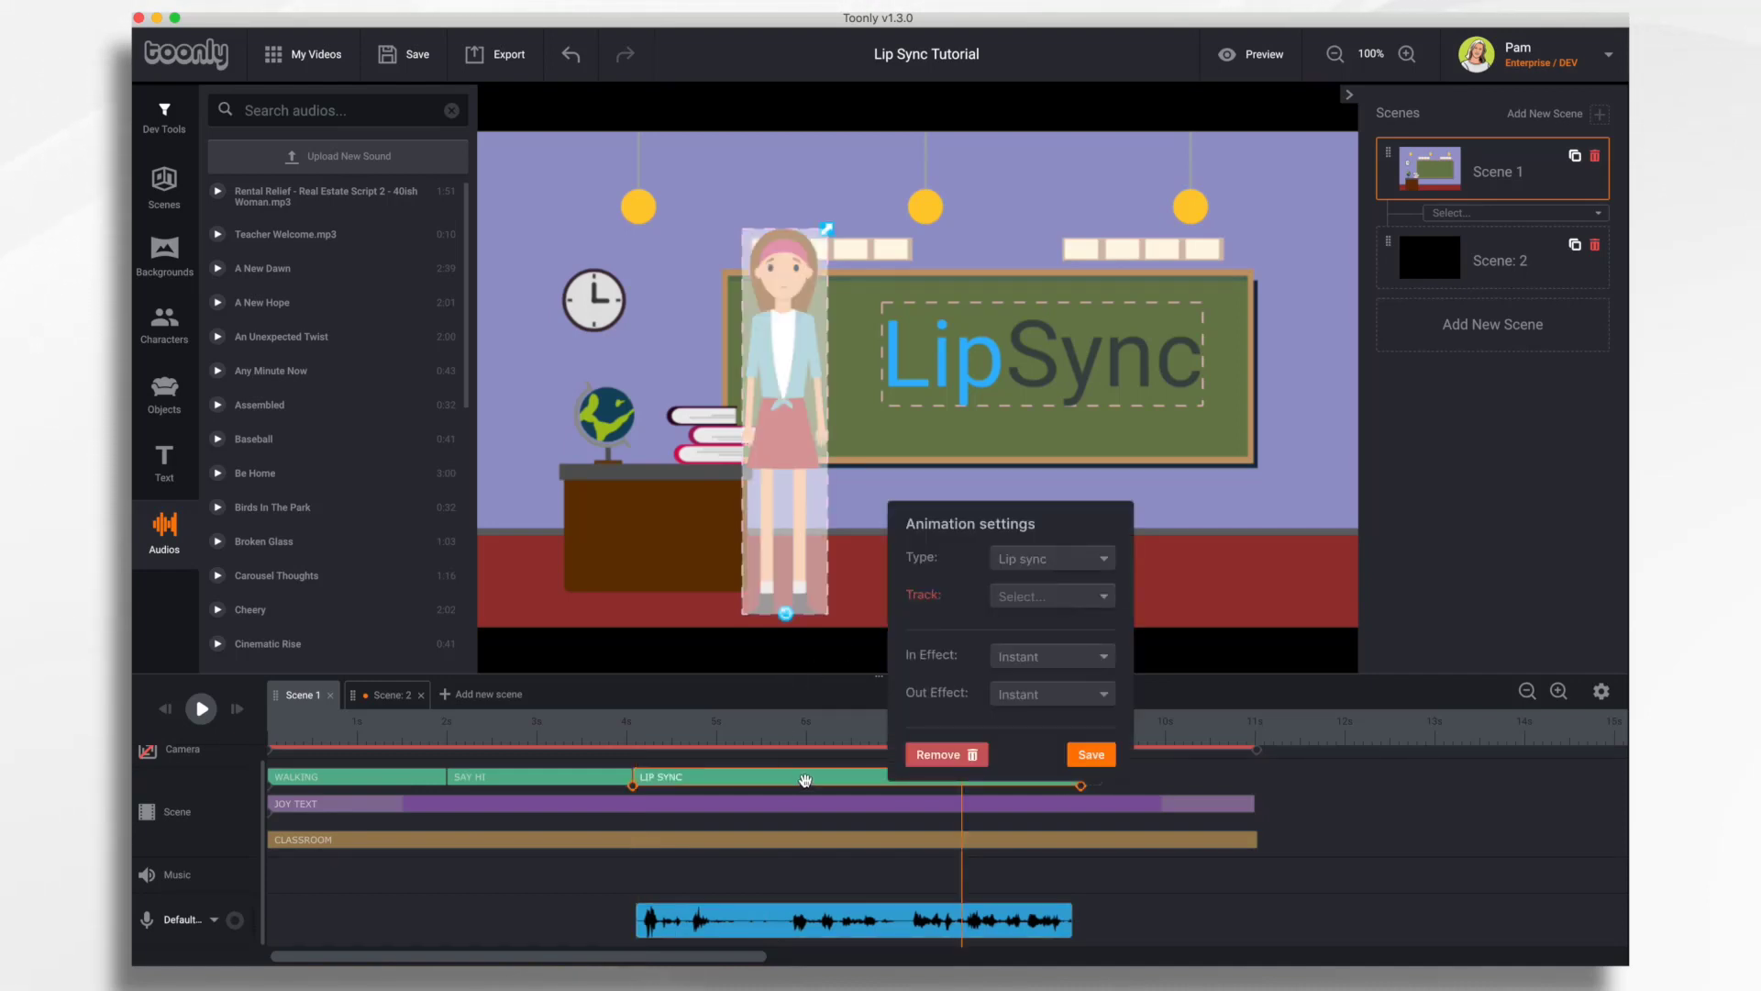
pyautogui.click(1049, 596)
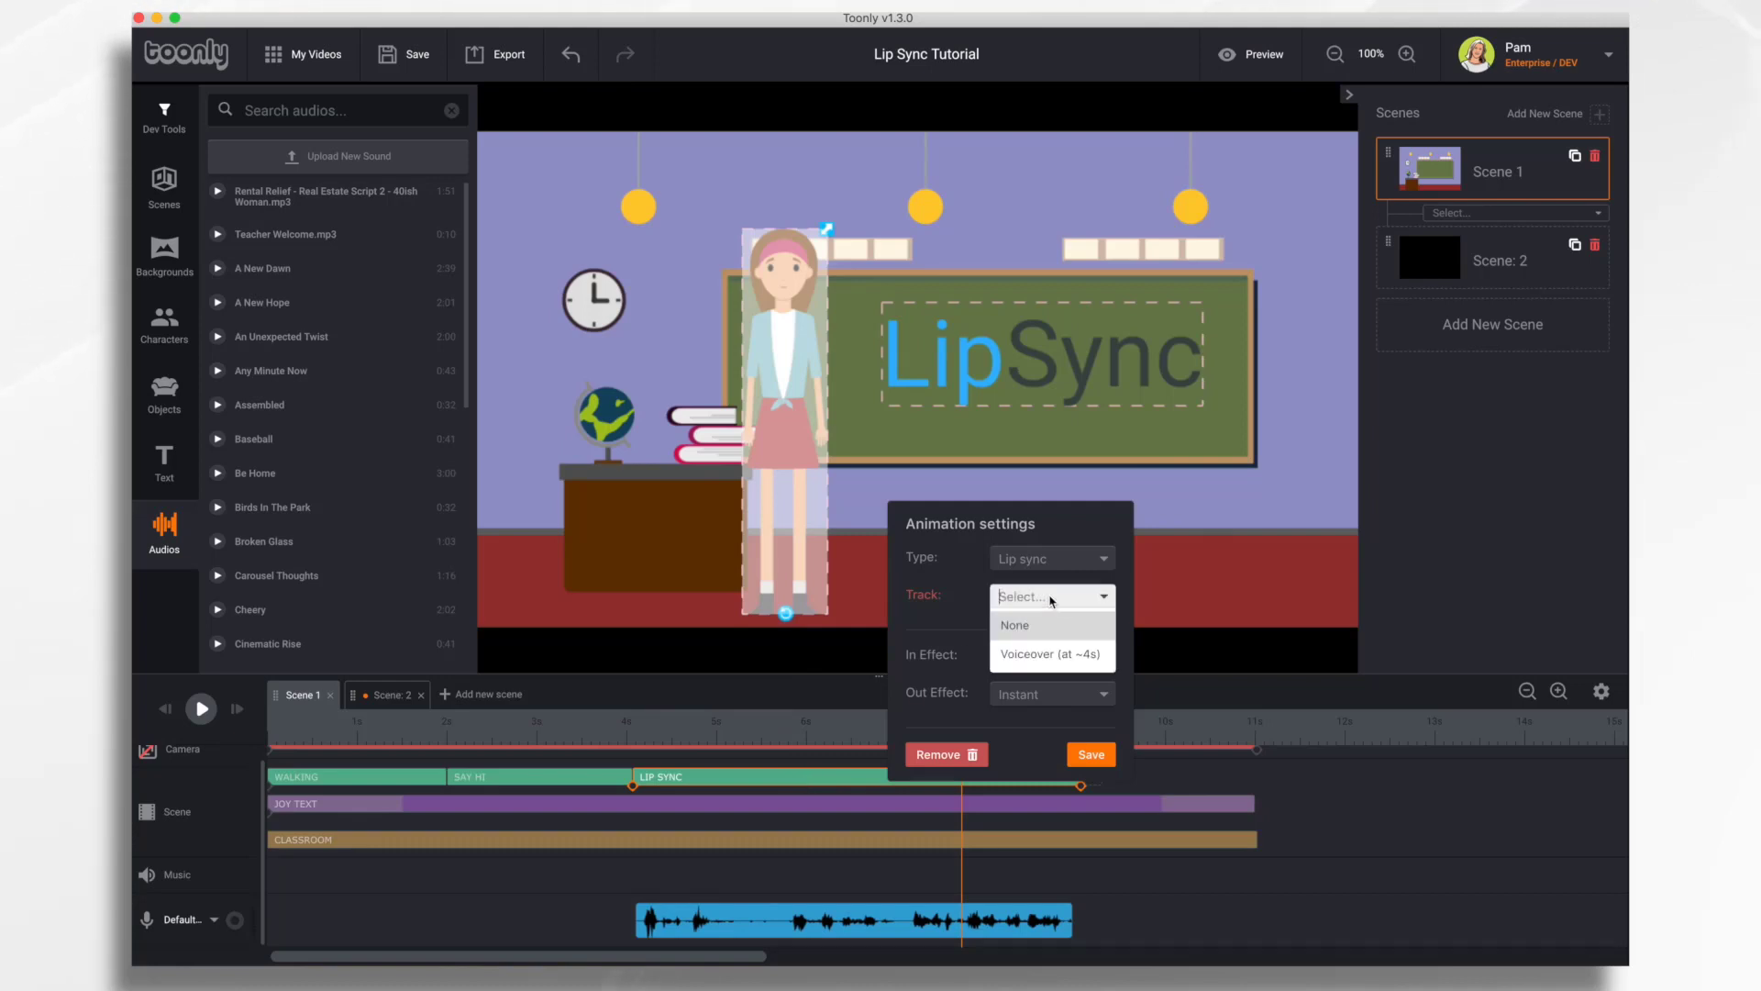
pyautogui.click(1049, 657)
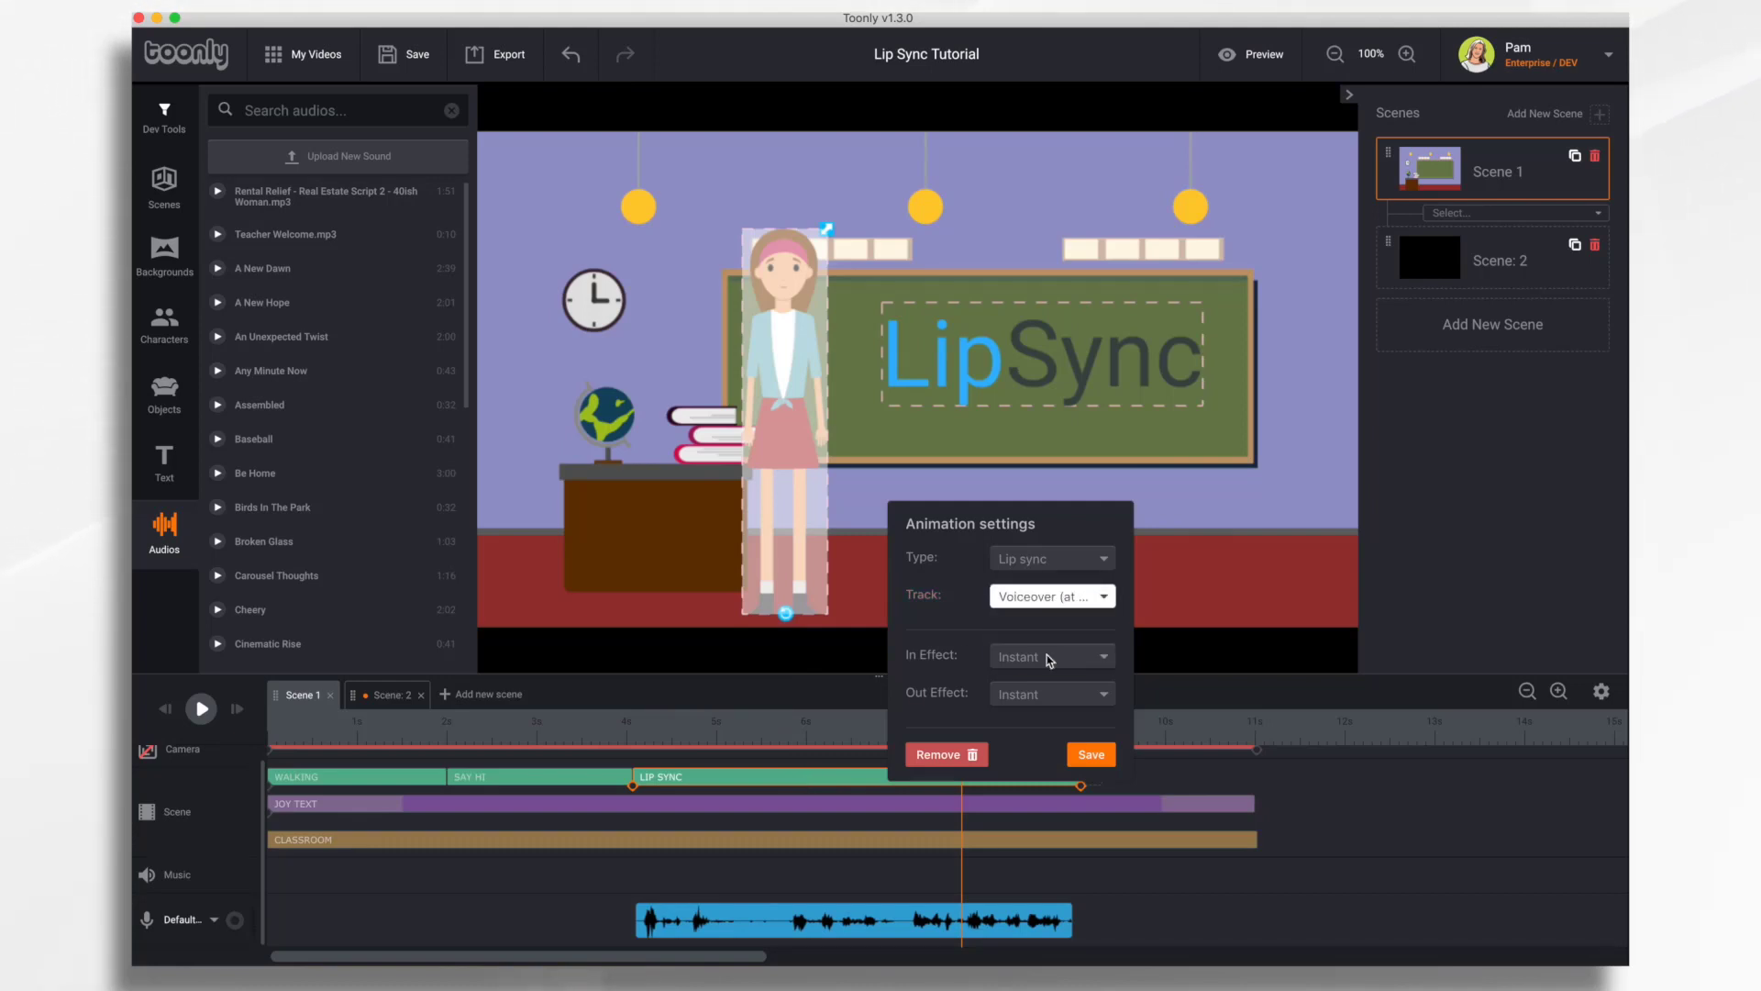
pyautogui.click(1098, 758)
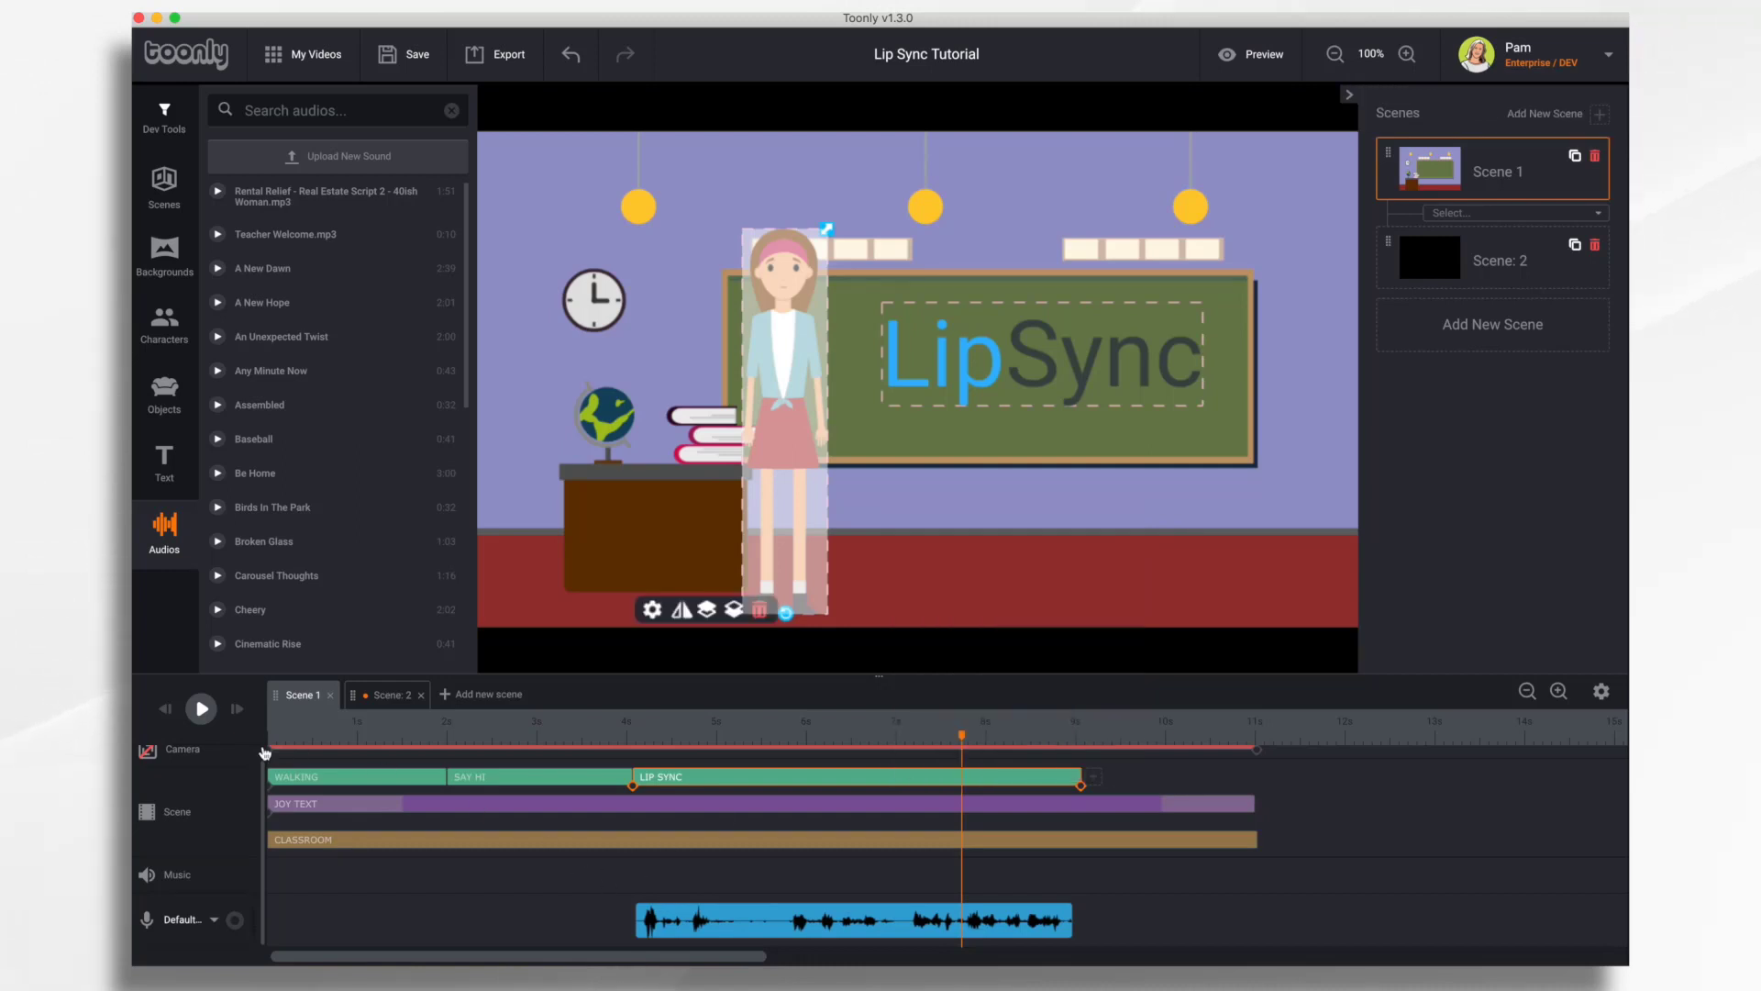
# Rewind and play Scene 1 to check the voiceover lip sync, then stop playback.
pyautogui.click(165, 708)
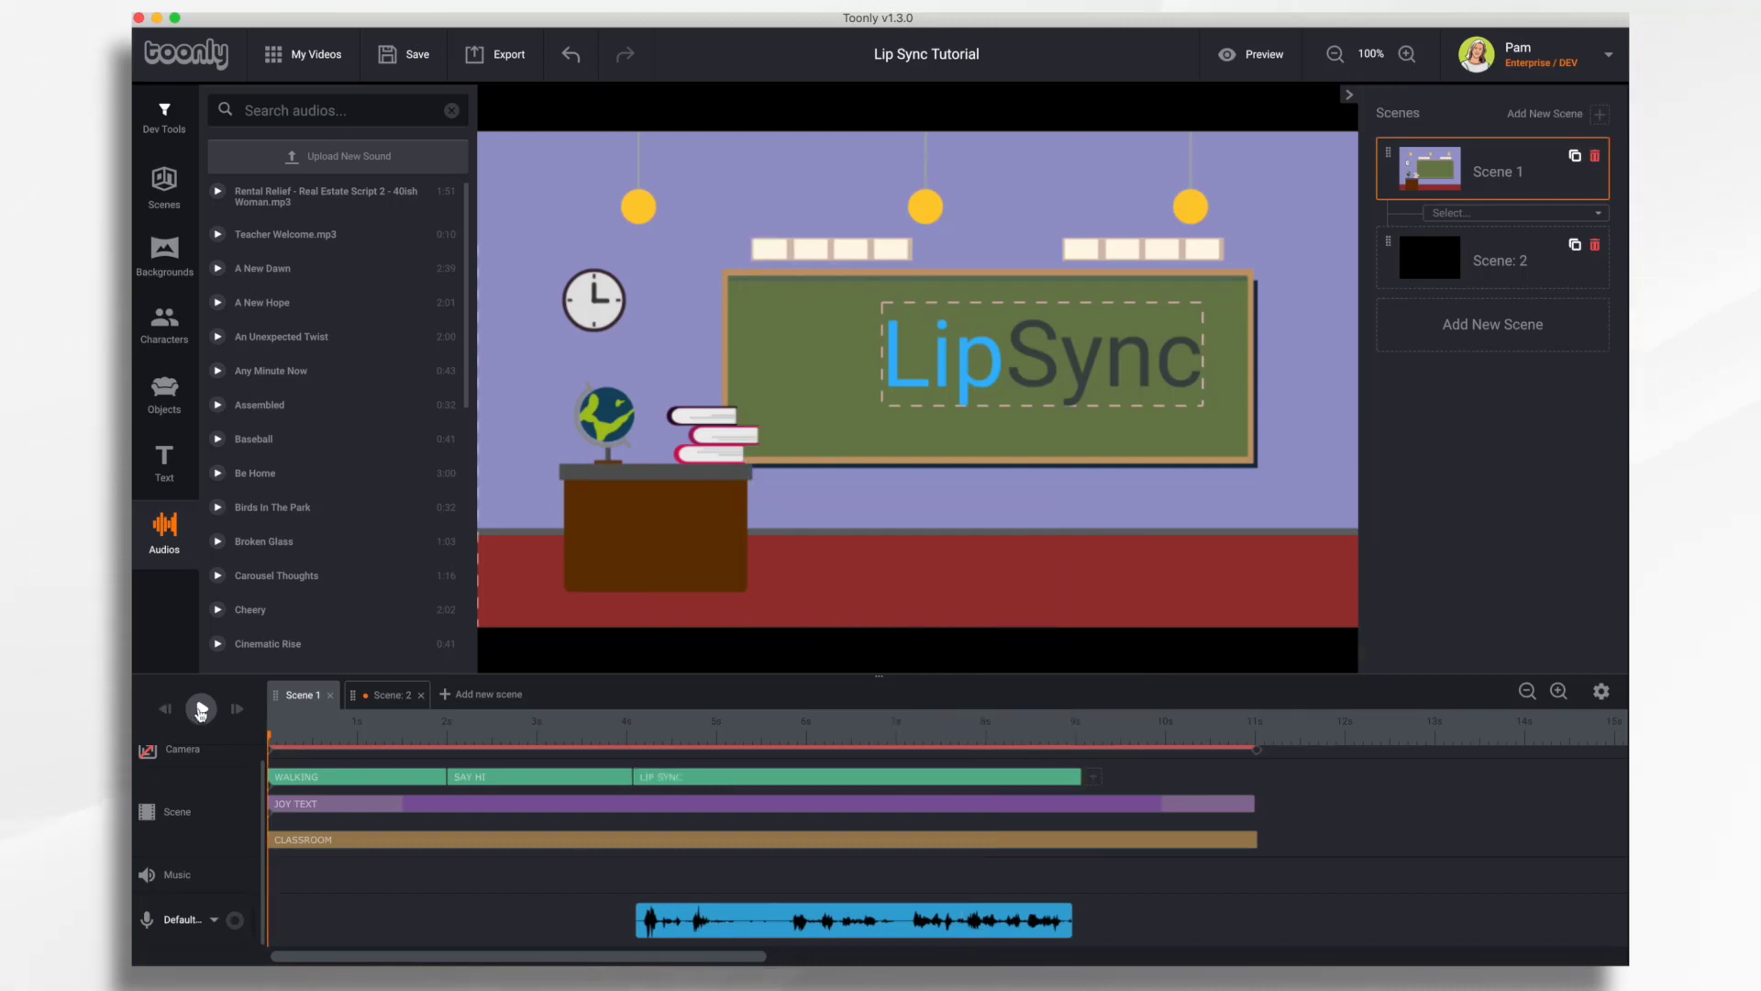
pyautogui.click(201, 709)
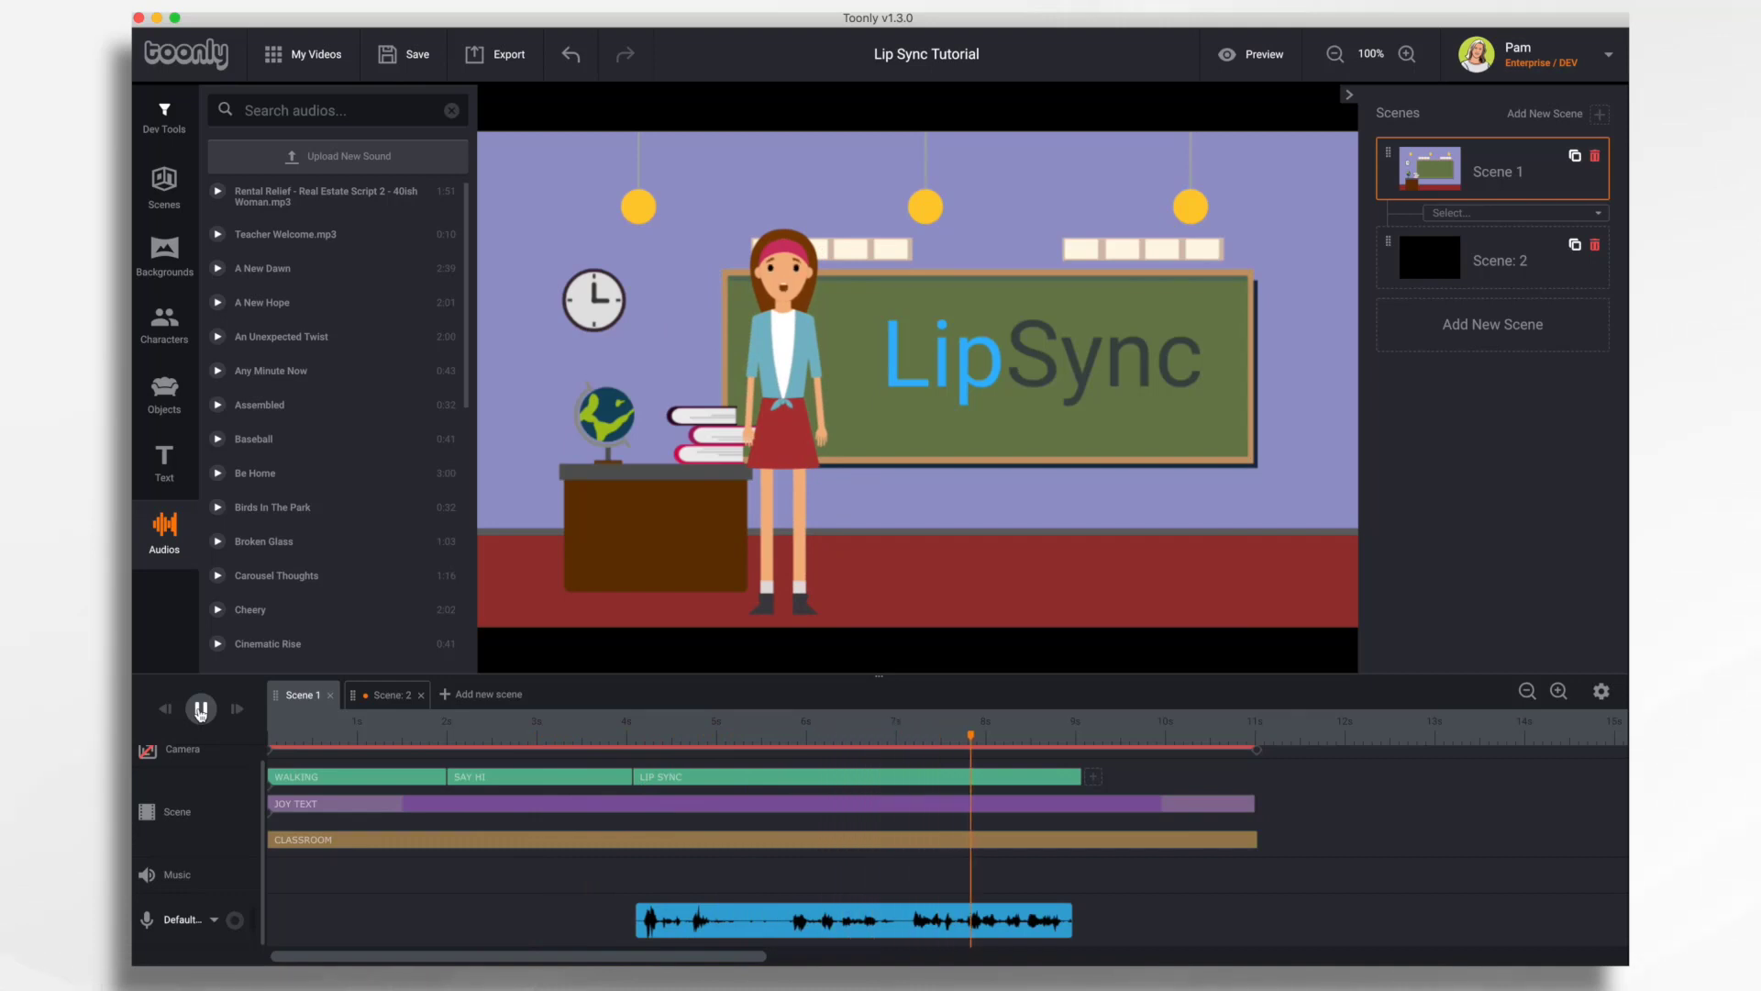
pyautogui.click(201, 708)
pyautogui.click(906, 766)
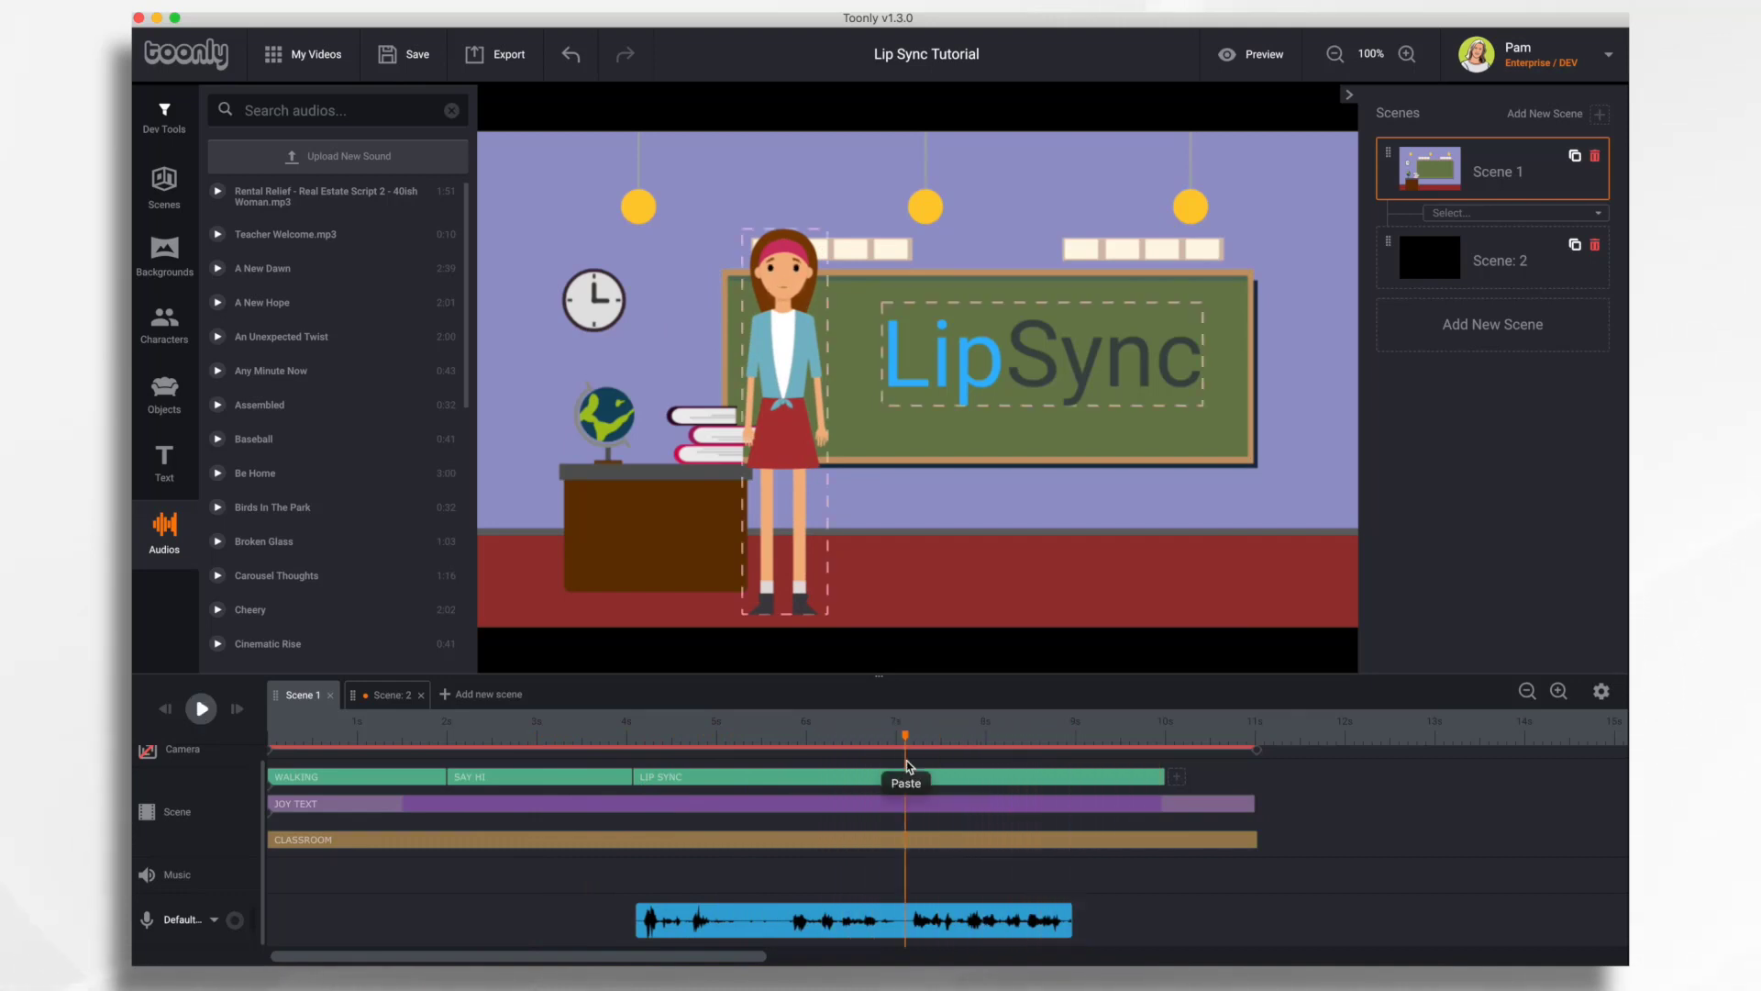